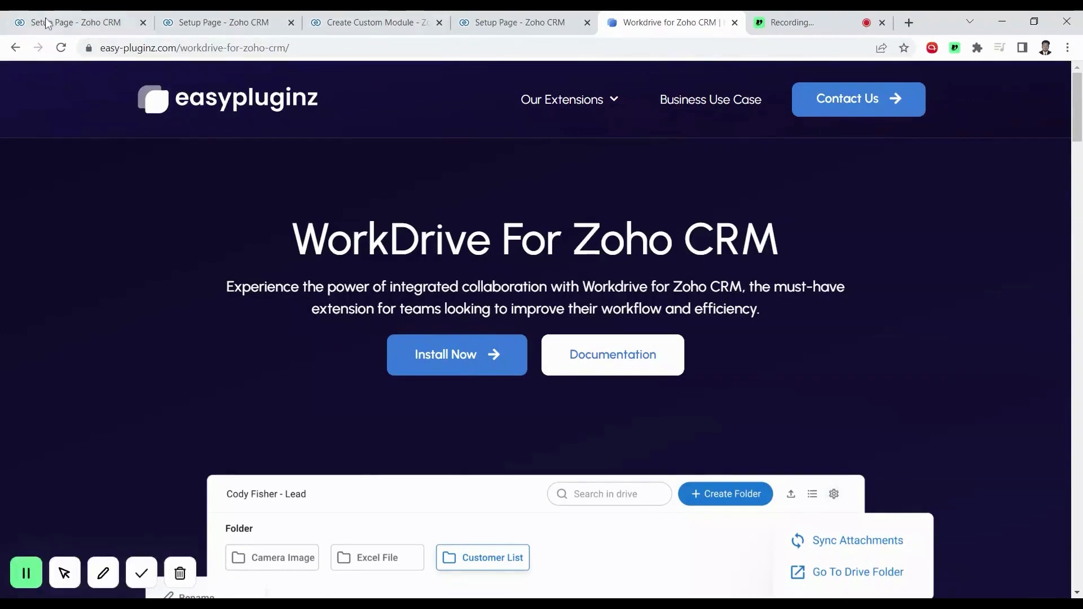
Check the WorkDrive extension's Contacts, Deals and Campaigns folder settings, ending on Campaigns with ${Campaign_Name}
left_click(73, 22)
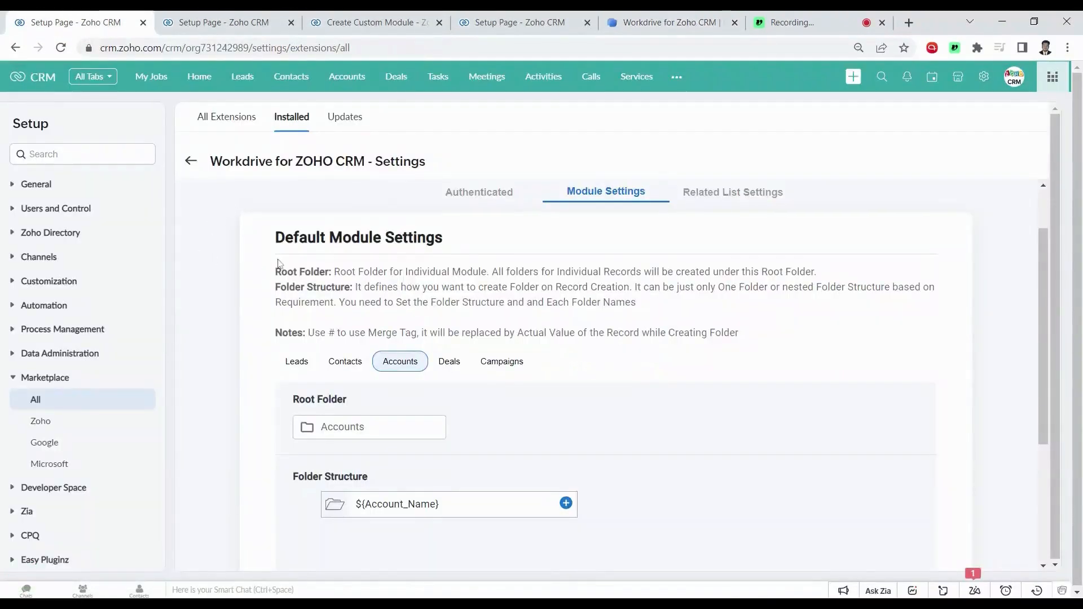
scroll(346, 233, "up", 2)
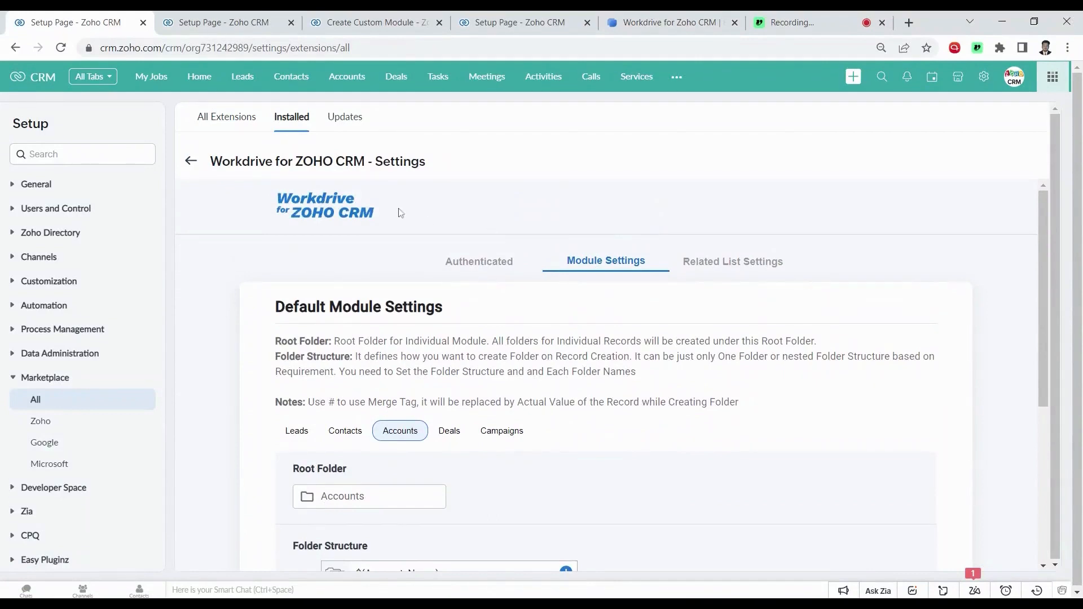
scroll(480, 309, "down", 1)
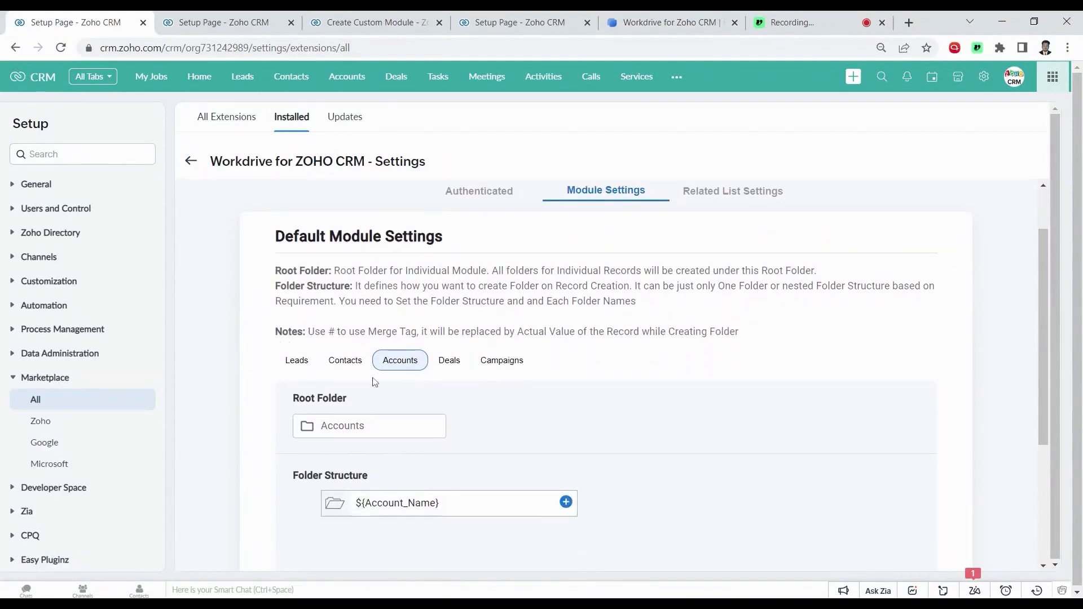
left_click(348, 364)
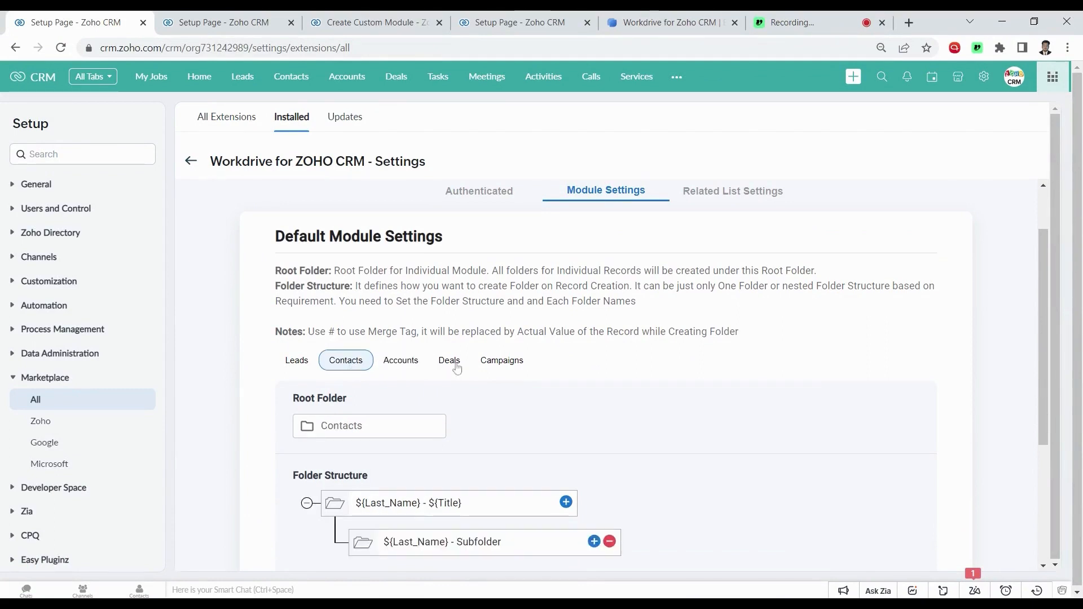
left_click(457, 366)
left_click(499, 365)
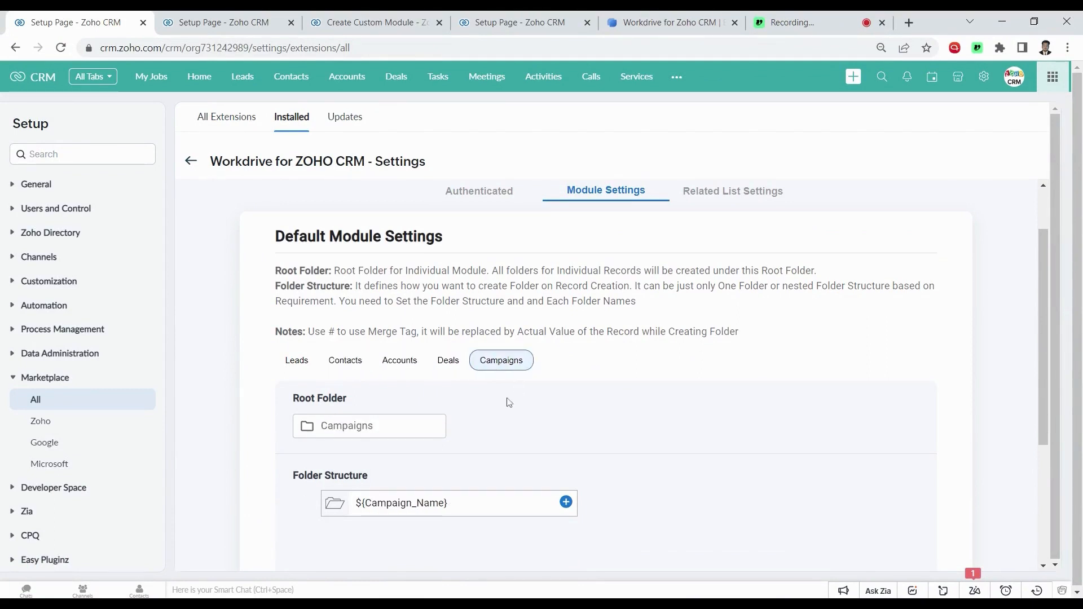
scroll(508, 402, "down", 3)
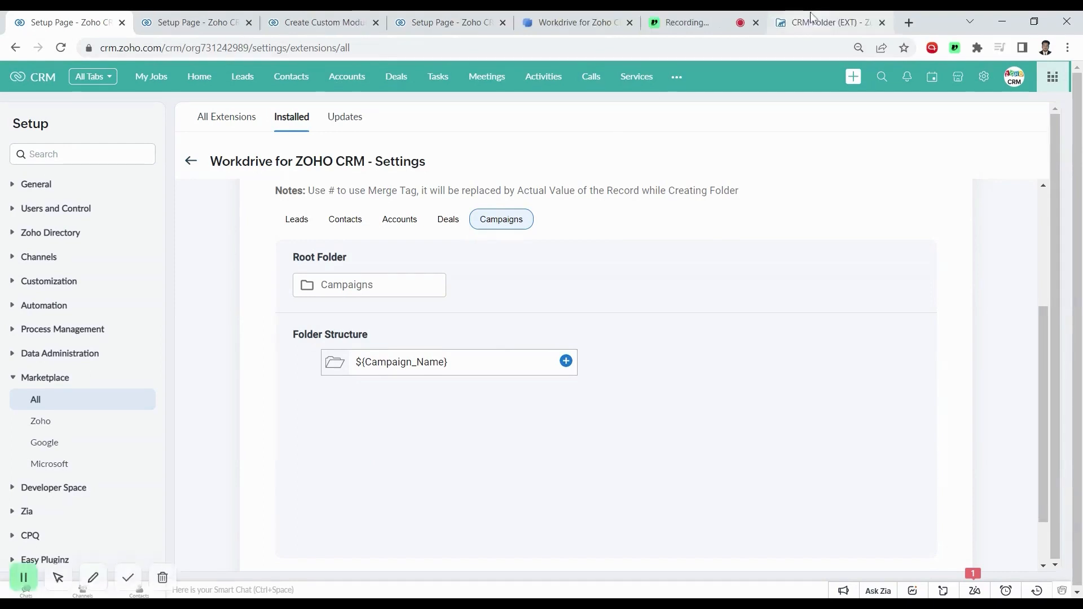
Check that CRM Folder (EXT) lists Campaigns, Contacts, Accounts, Deals and Leads, then return to Setup
left_click(812, 18)
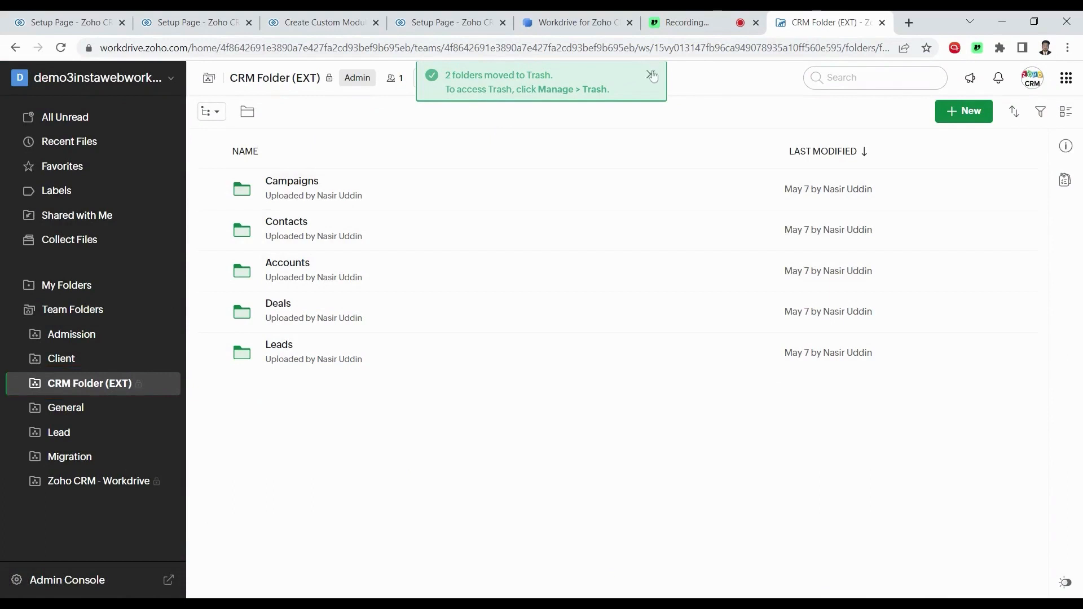
left_click(125, 23)
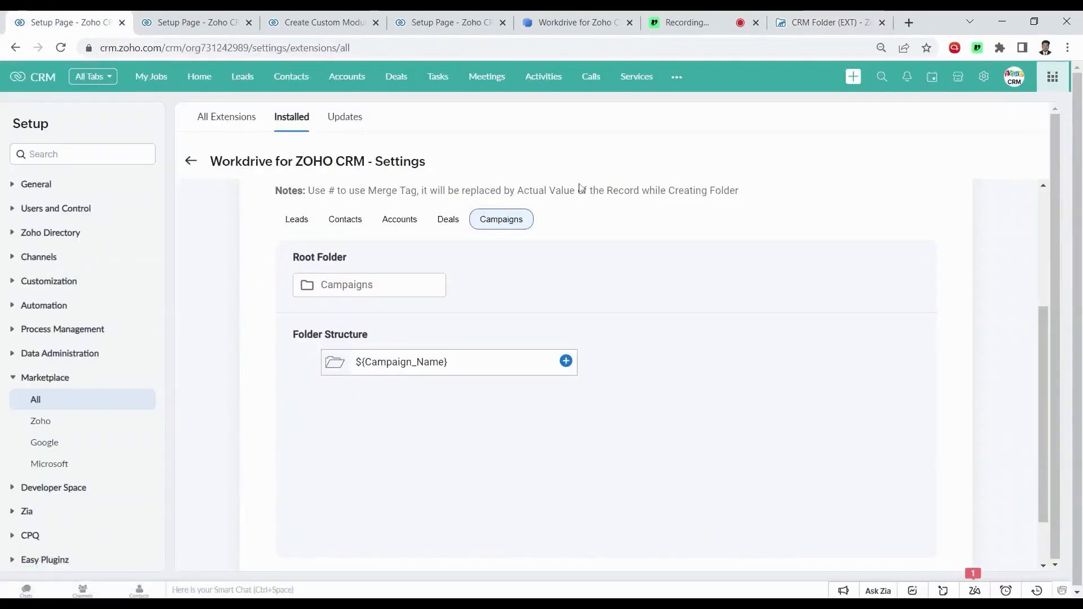
Open the page layout editor from the blank Create Custom Module form
scroll(607, 233, "up", 1)
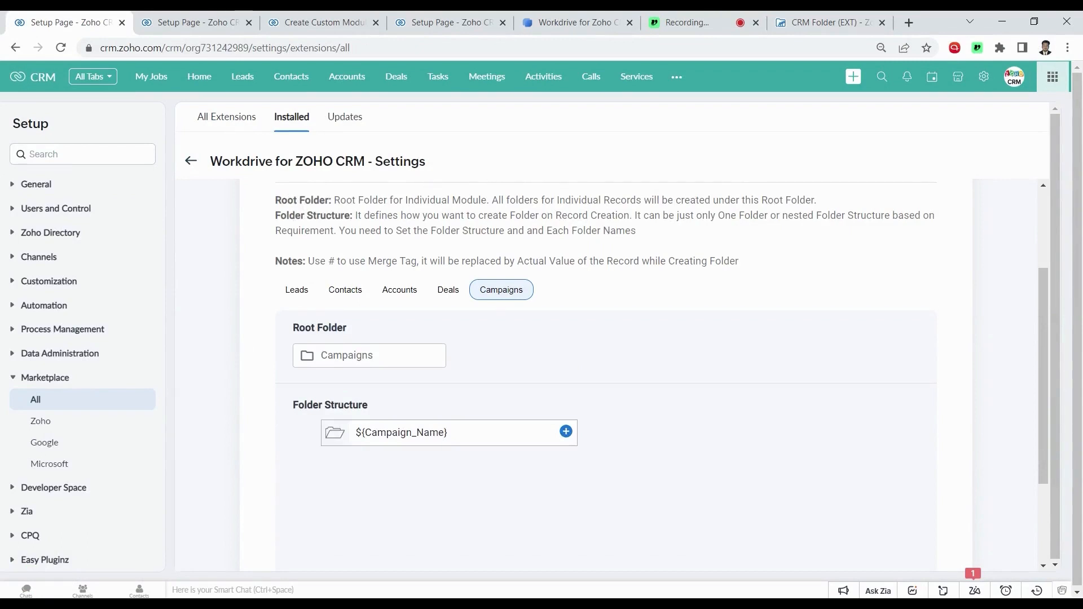
left_click(317, 22)
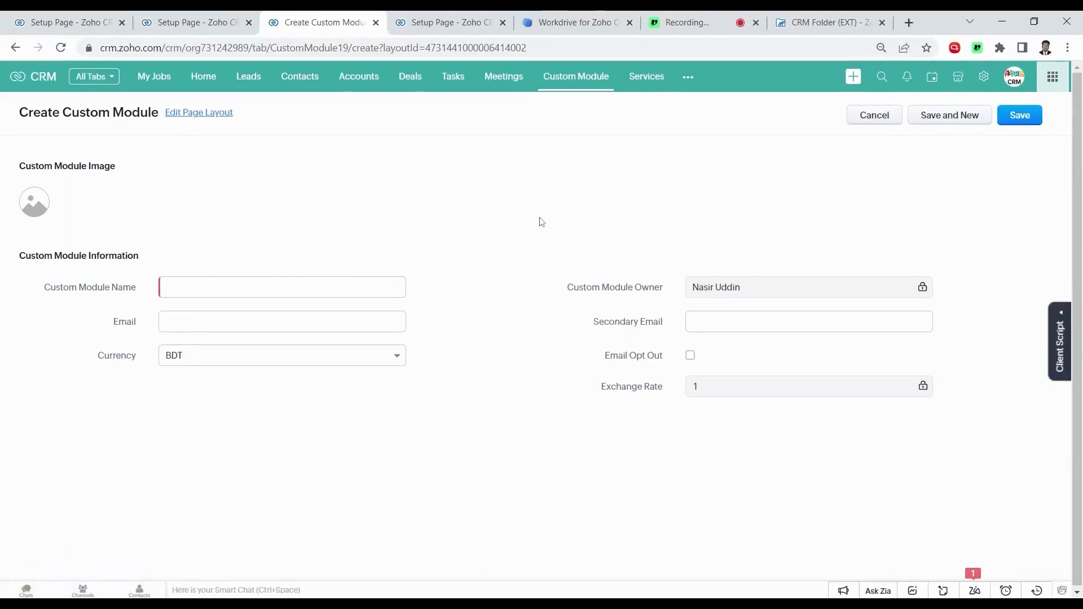
left_click(194, 115)
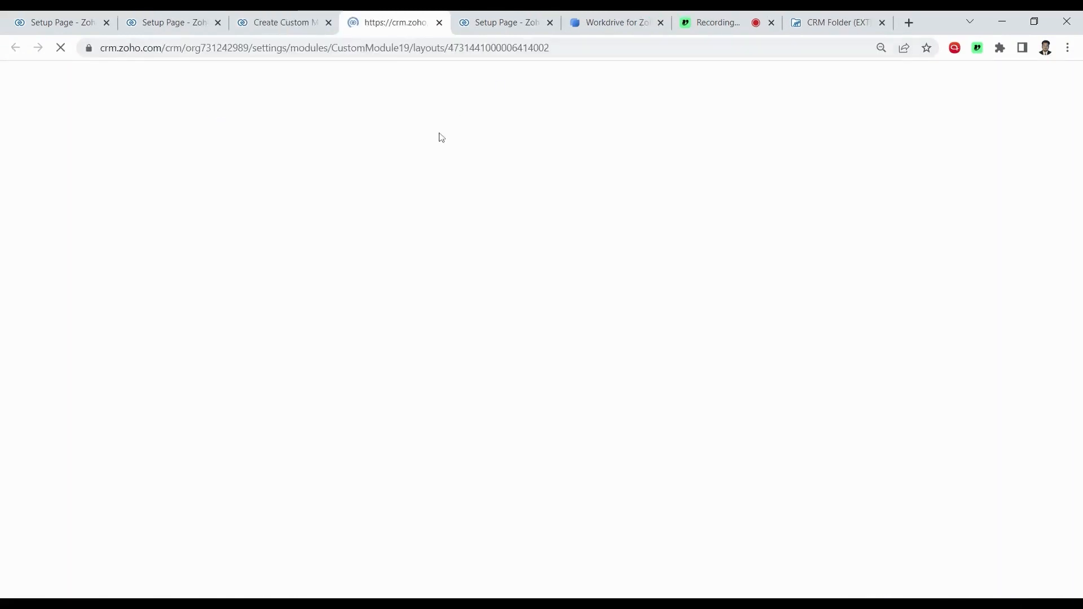
Add a single-line field named 'Workdrive Folder ID (EXT)' to the custom module layout
key("ctrl+1")
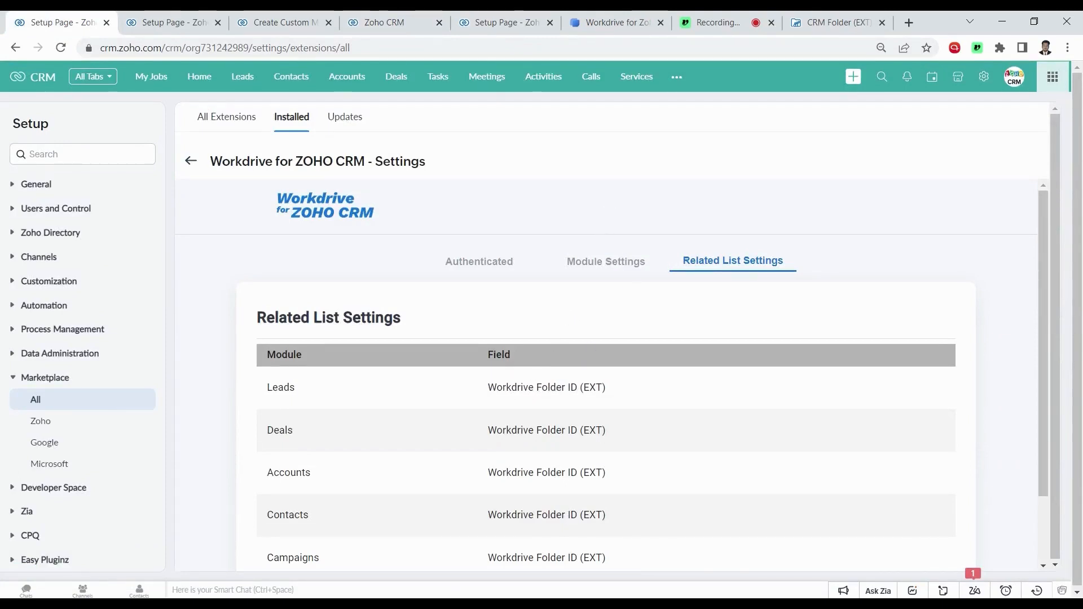
left_click(269, 24)
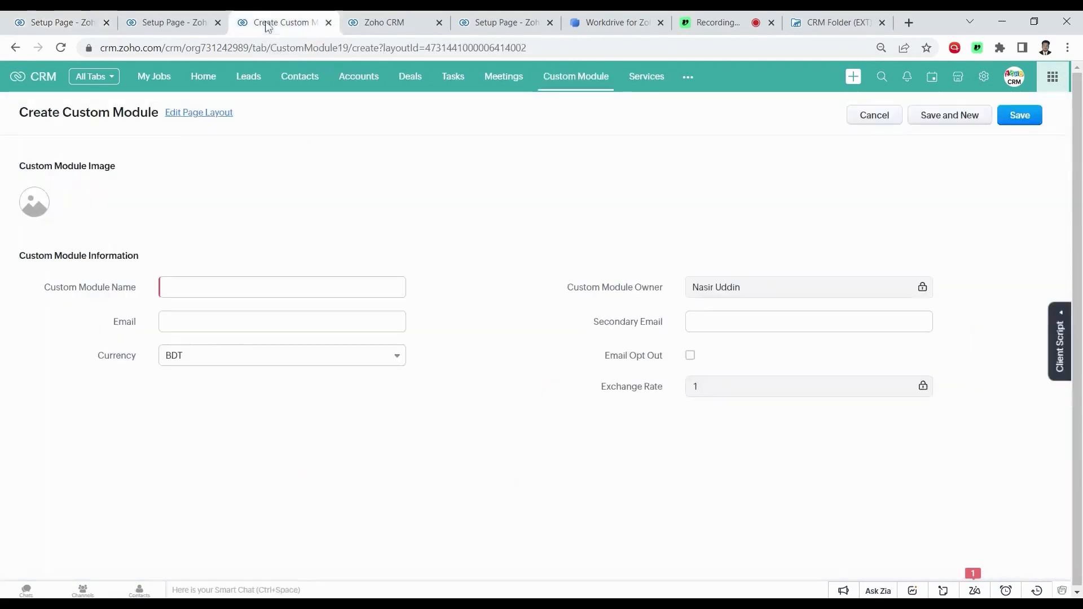
left_click(413, 20)
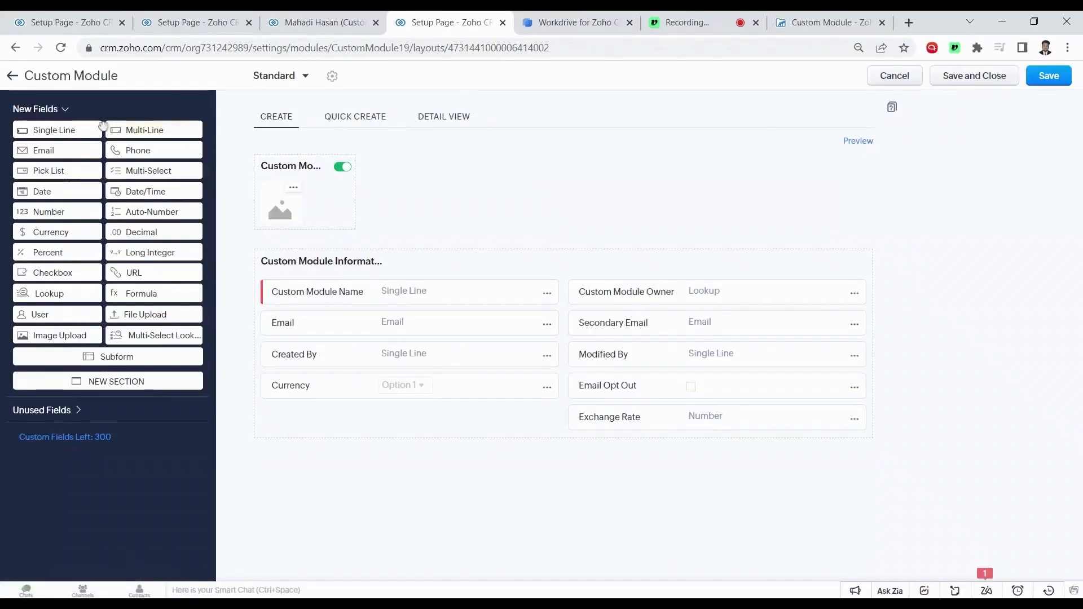
left_click_drag(71, 130, 313, 420)
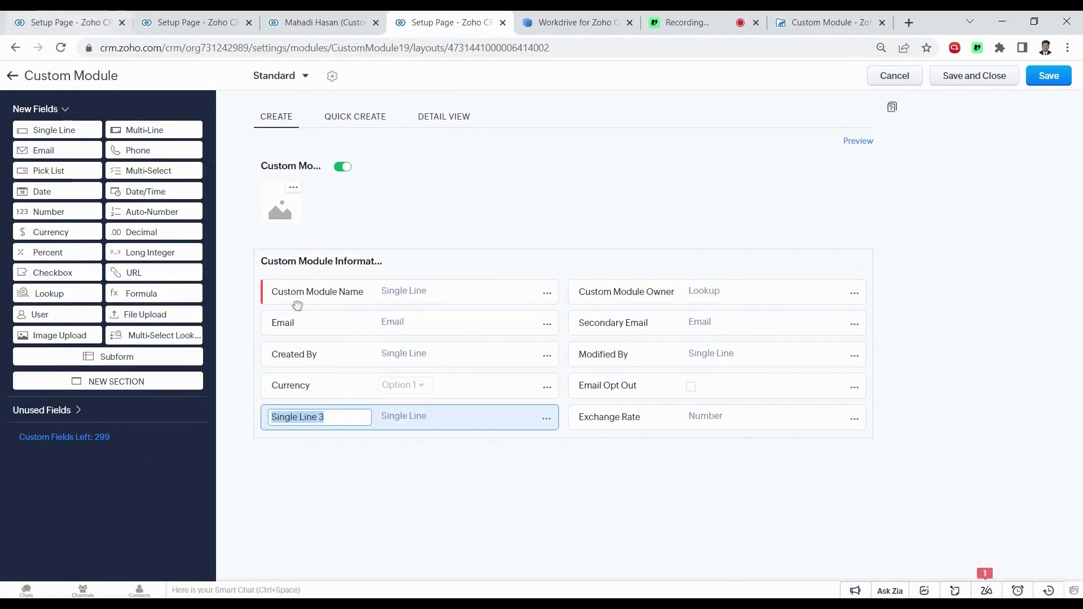
type("Workdrive Folder ID (EXT)")
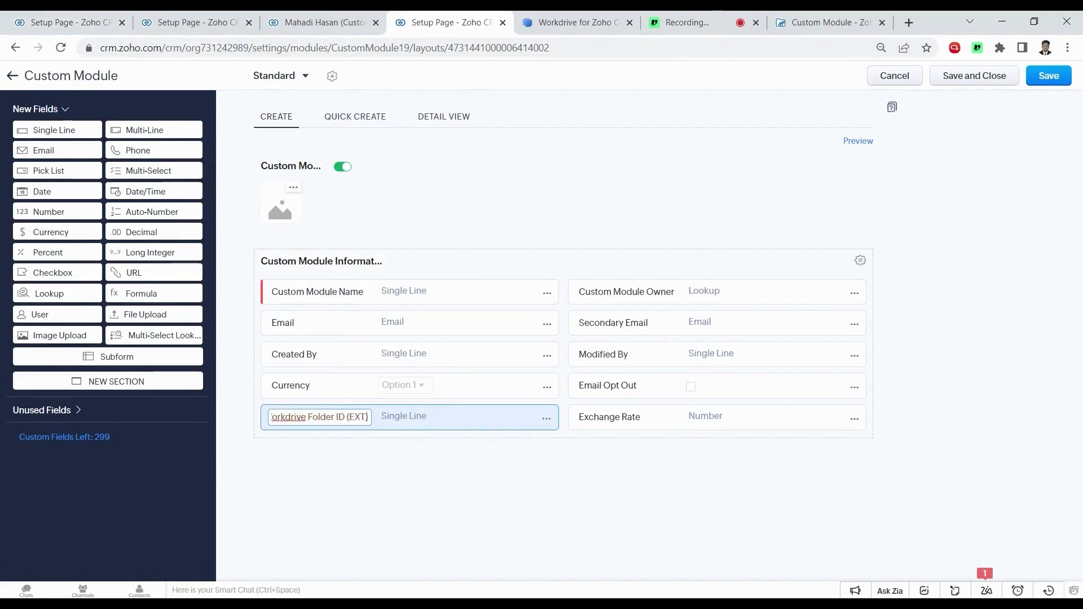
key("Return")
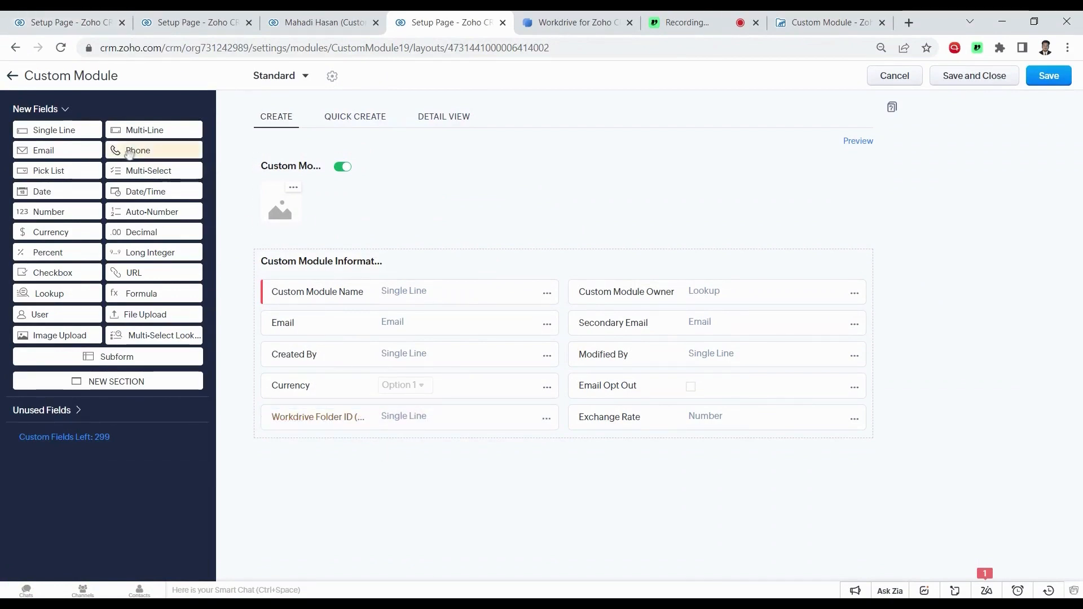
Add a multi-line field named 'Share Link' and save the layout
left_click_drag(144, 131, 309, 484)
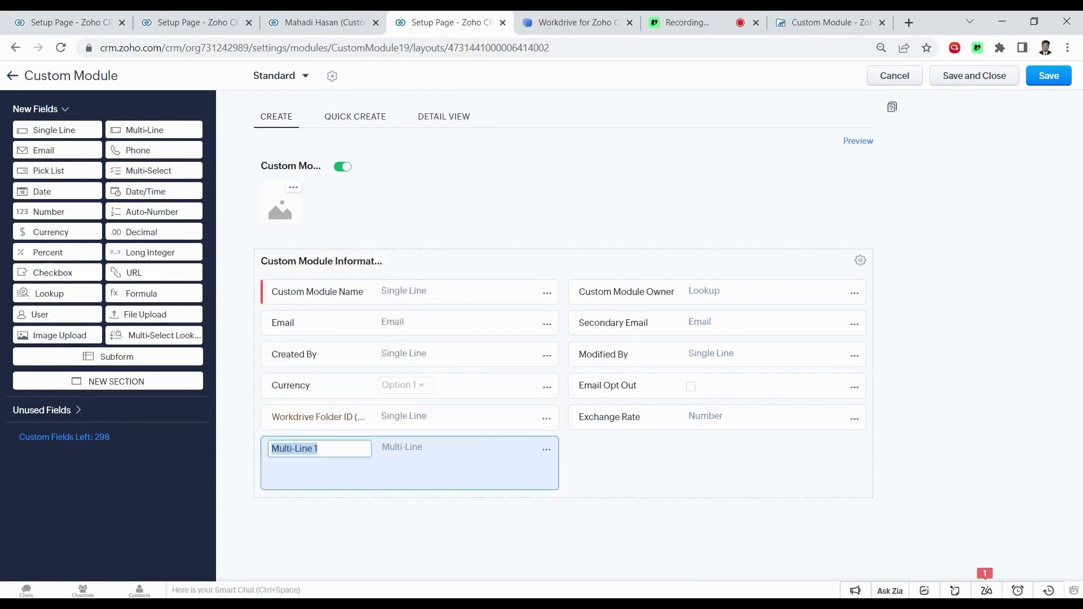
type("Share L")
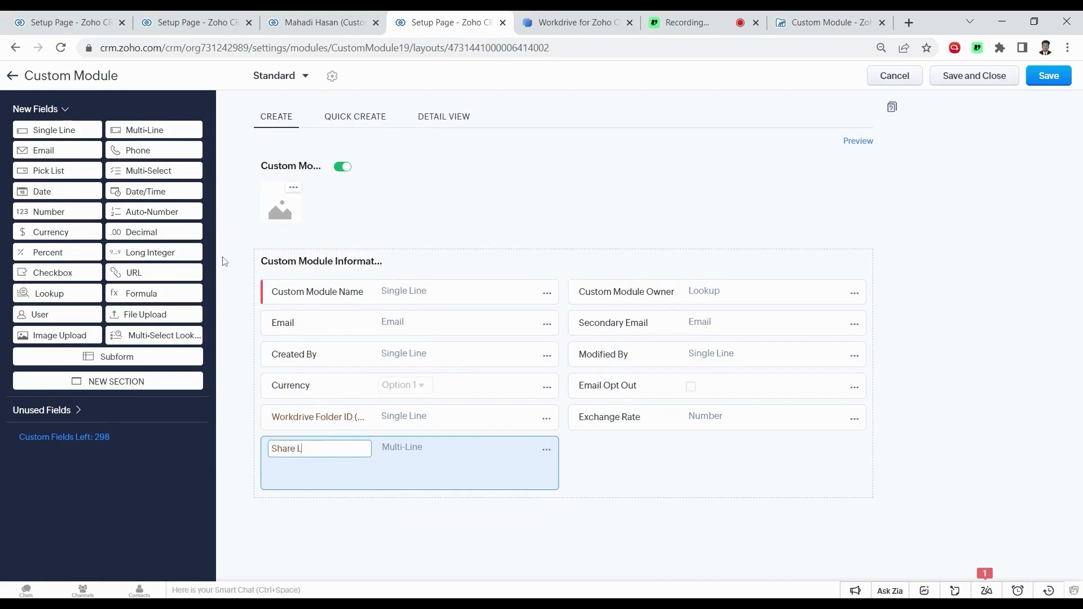
type("ink")
left_click(846, 222)
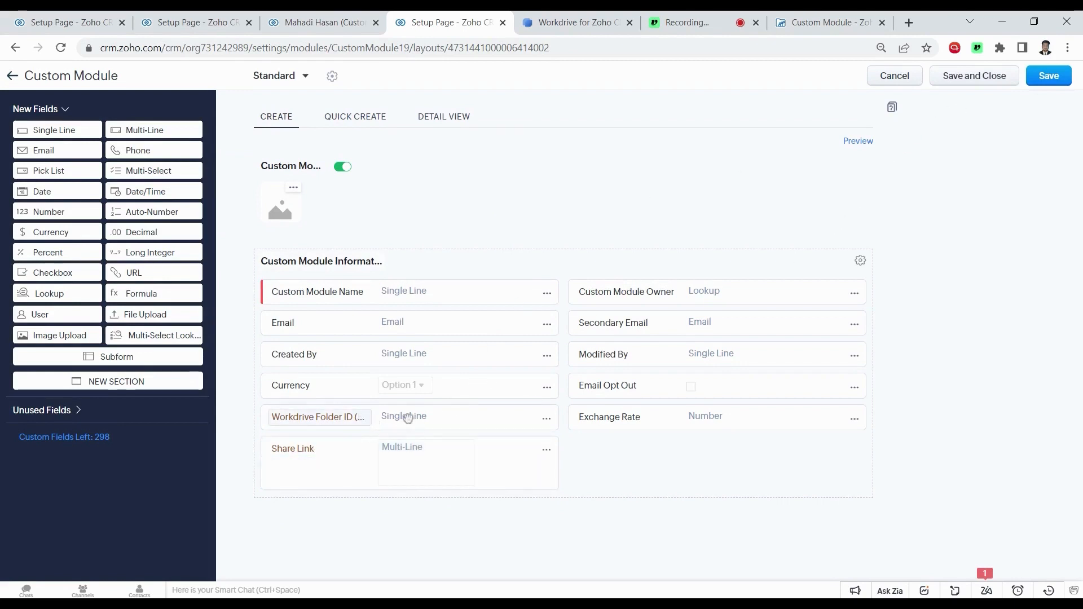
left_click(979, 79)
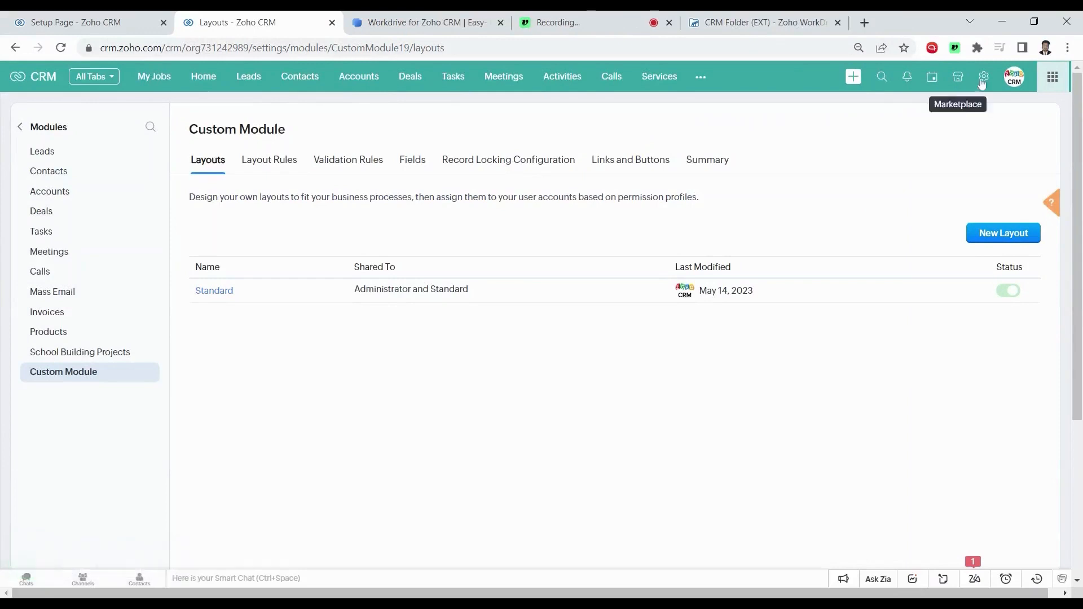
Create a workflow rule on Custom Module named 'Create Custom Module Folder' and continue
left_click(982, 82)
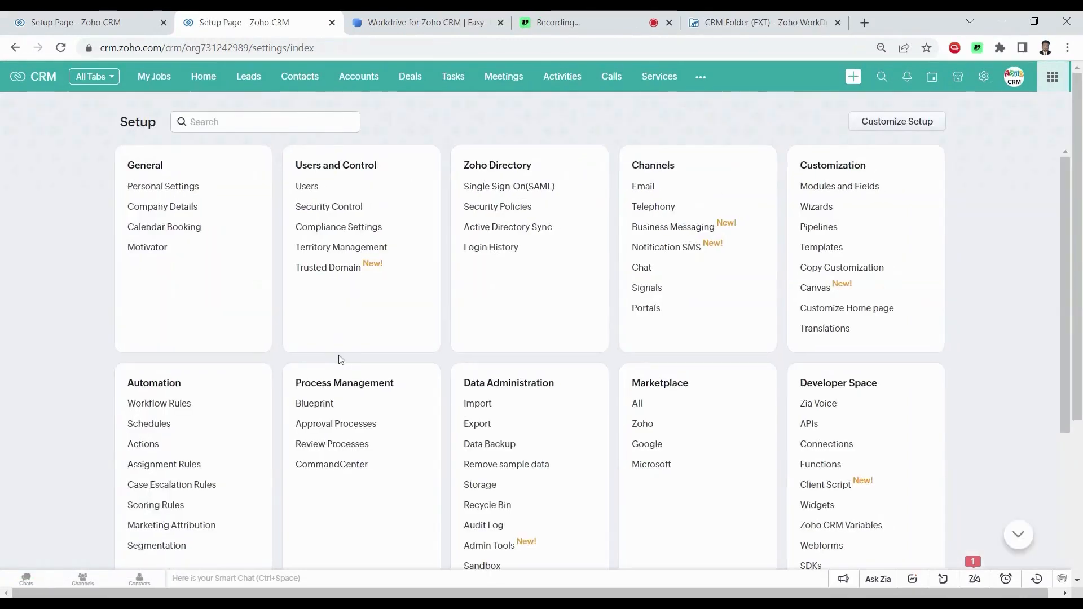
left_click(156, 410)
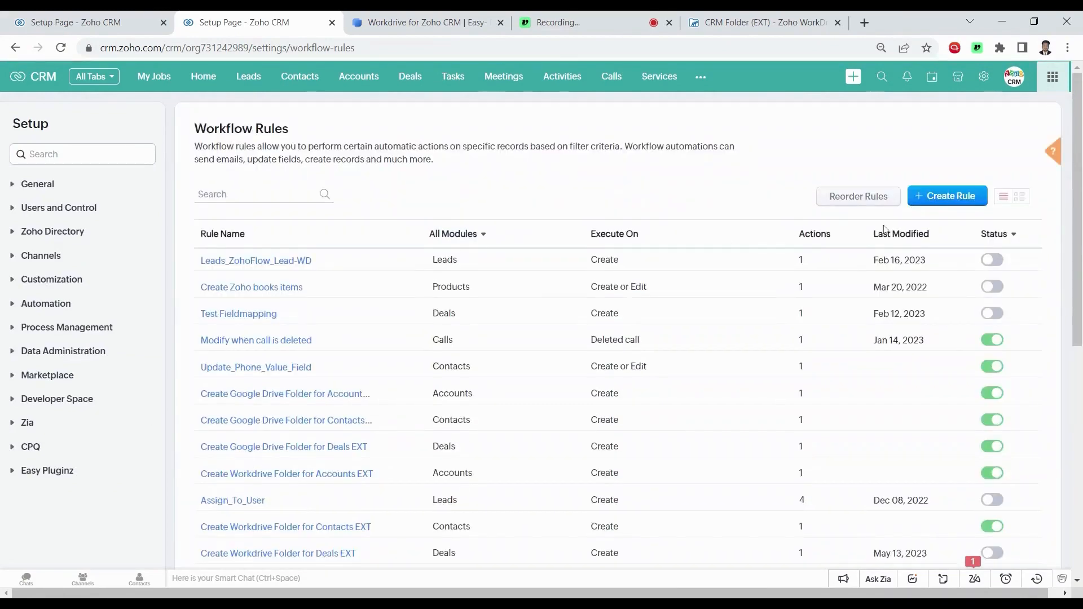
left_click(925, 226)
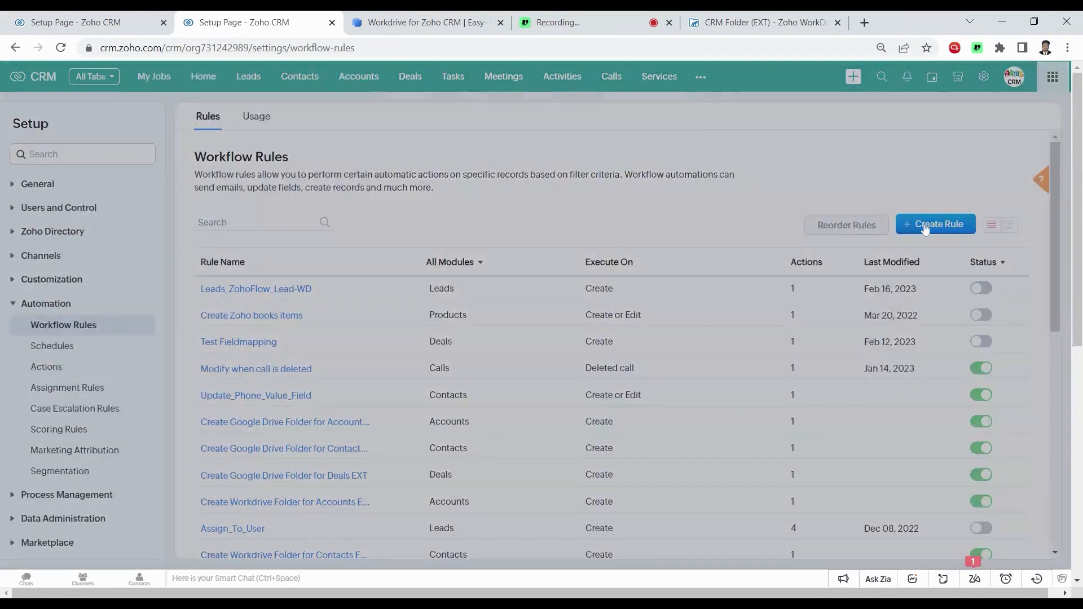
left_click(511, 130)
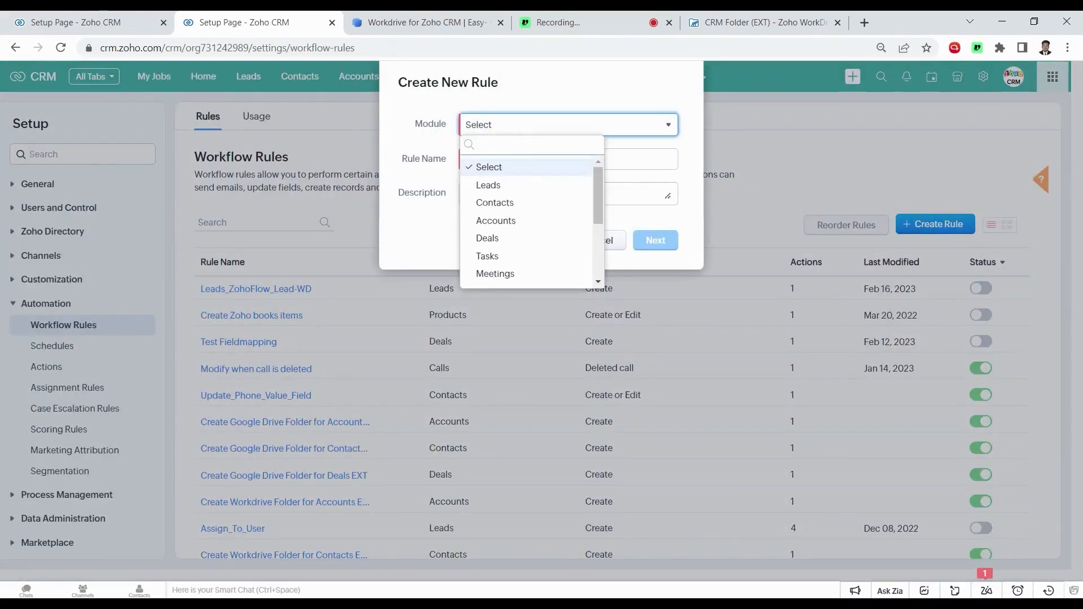
type("Cus")
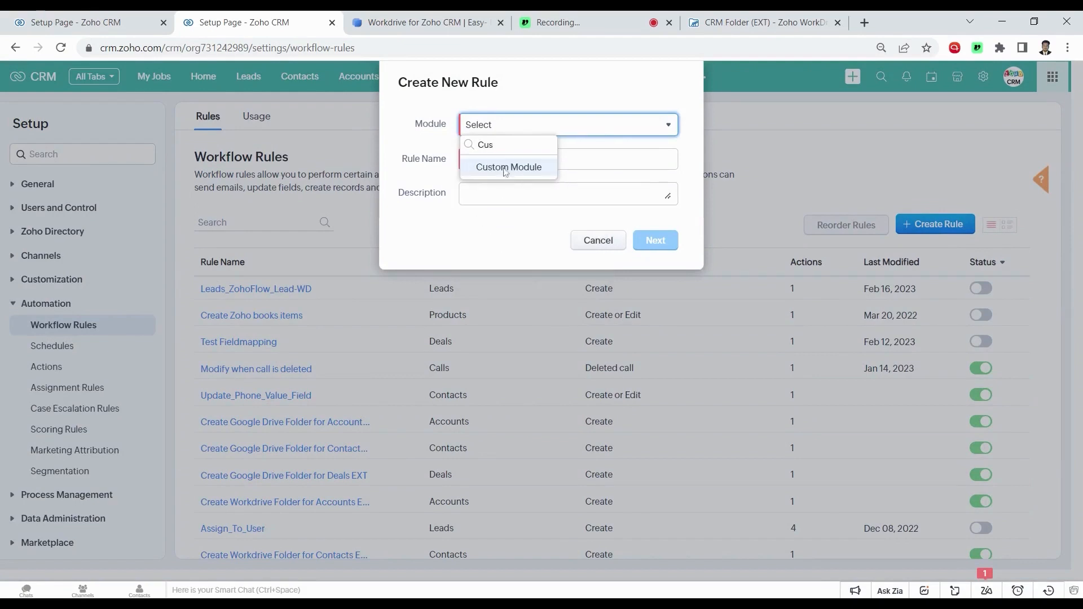
left_click(505, 169)
left_click(507, 160)
type("Create Cust")
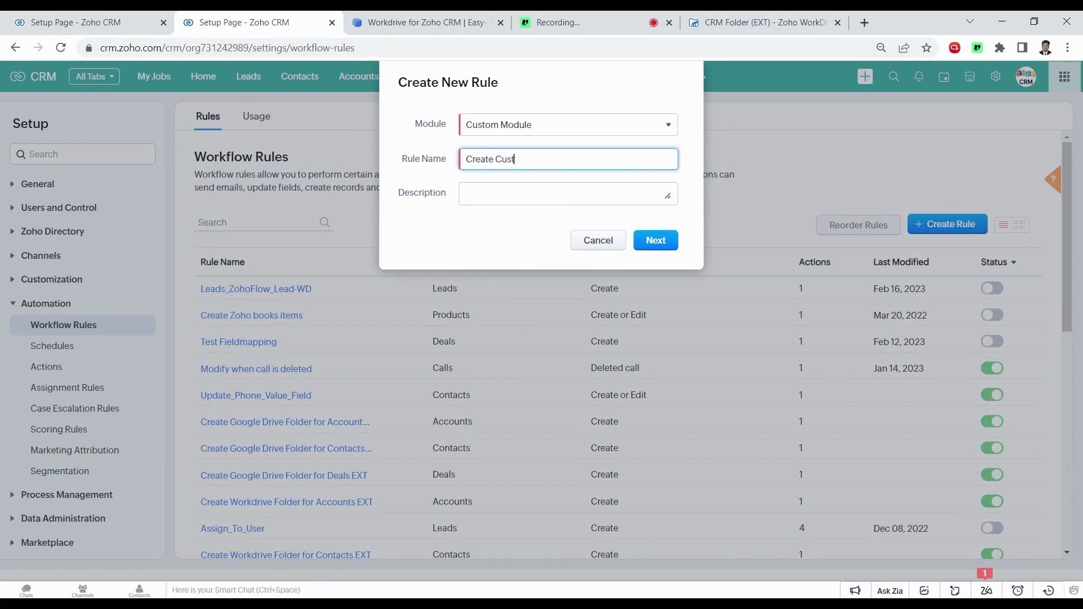
type("om Module Folder")
left_click(656, 242)
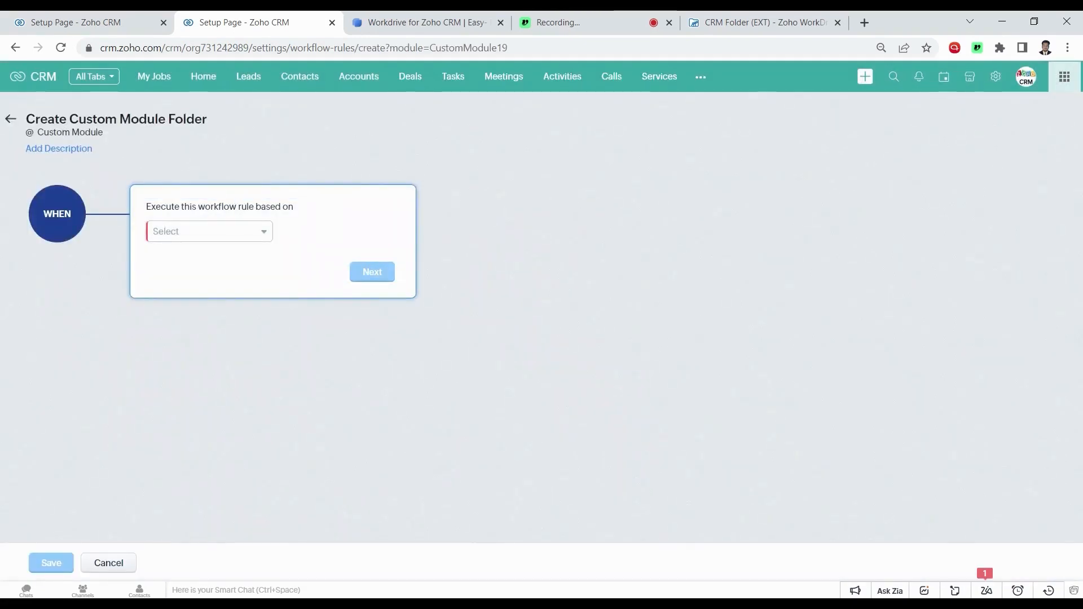
Trigger the rule when any Custom Module record is created
left_click(232, 232)
left_click(203, 251)
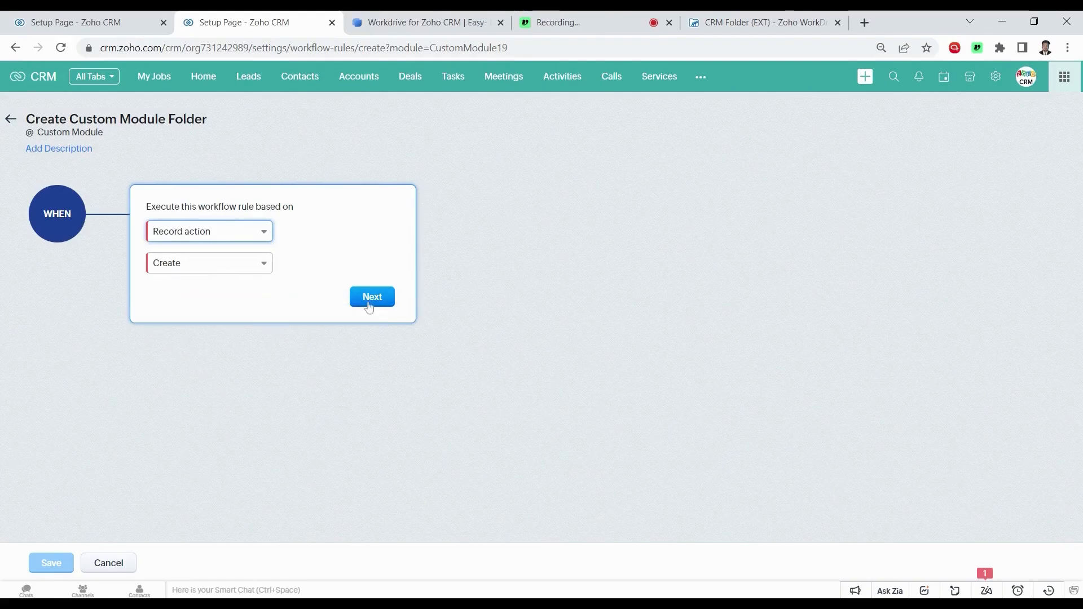
left_click(372, 298)
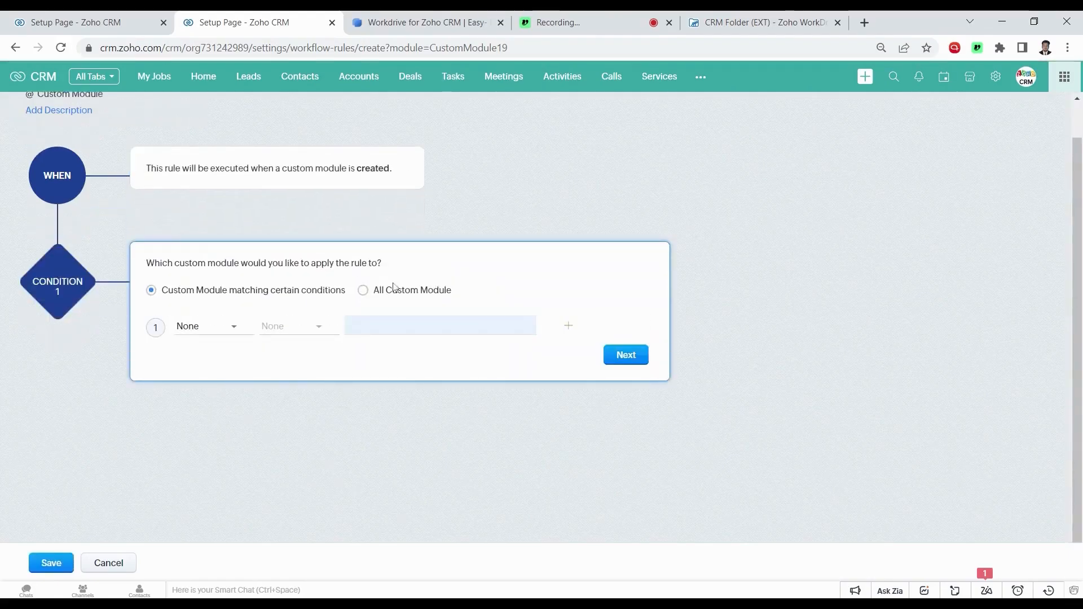
left_click(362, 290)
left_click(610, 356)
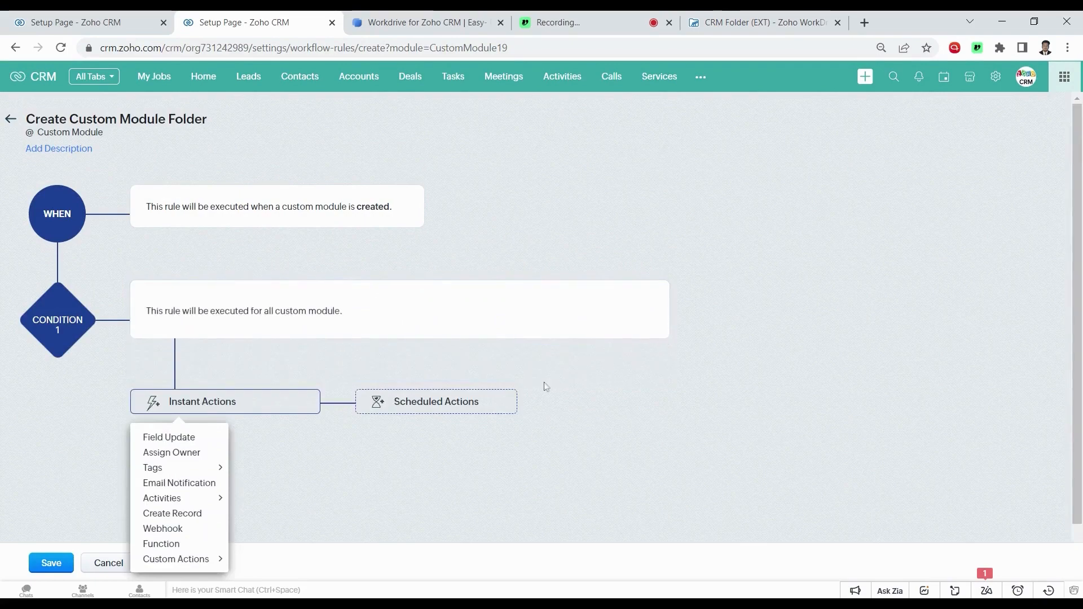
Add the Create Workdrive Setting (easyworkdrive) custom action as an instant action
scroll(199, 449, "down", 1)
mouse_move(194, 498)
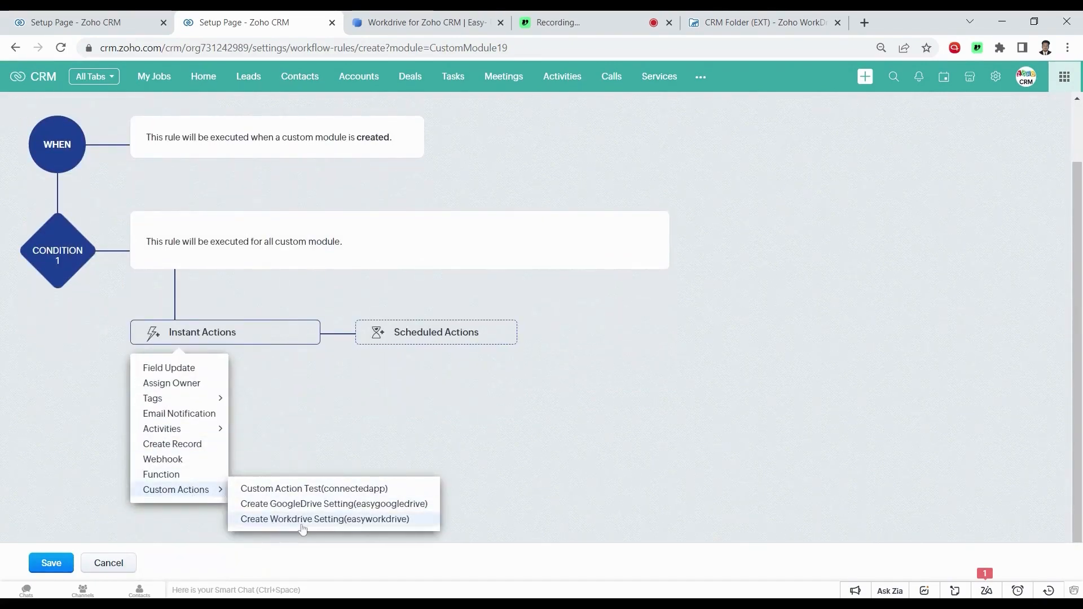
left_click(373, 526)
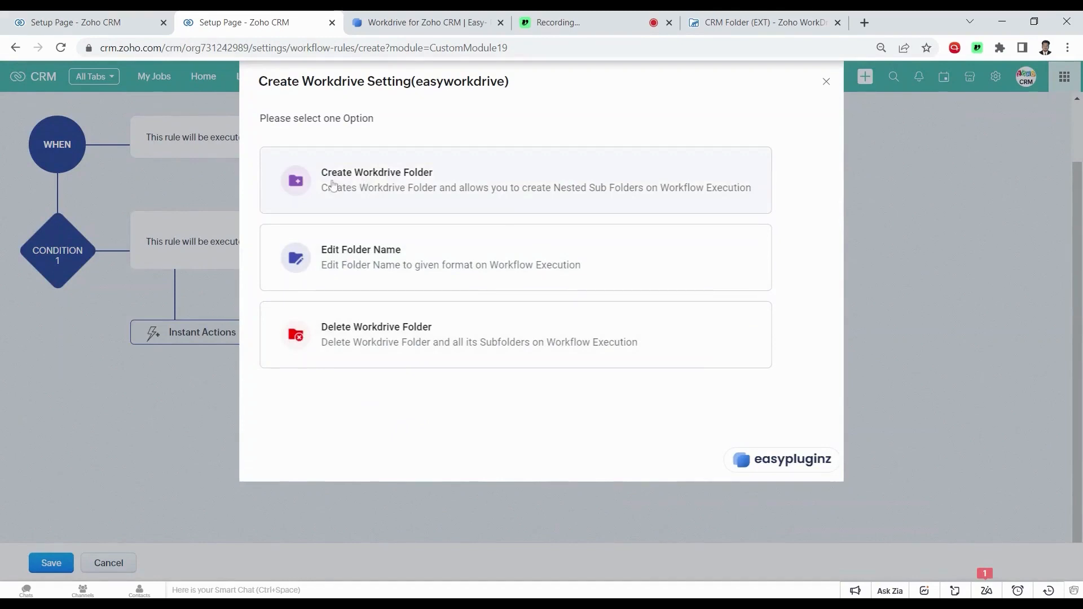
Choose Create Workdrive Folder with a static root, browsing to the CRM Folder (EXT) team folder
left_click(332, 185)
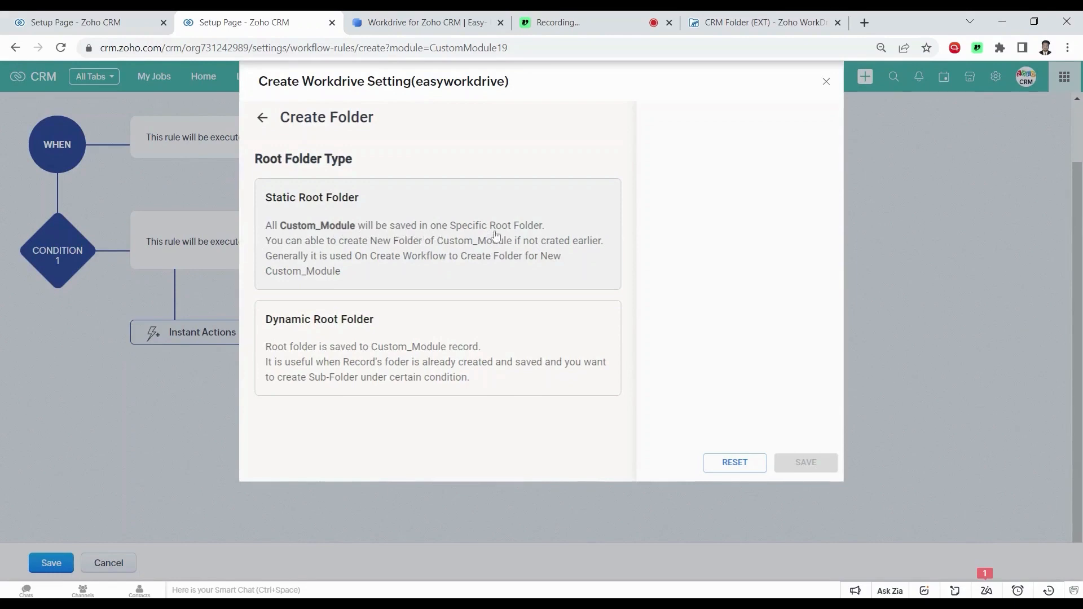
left_click(449, 255)
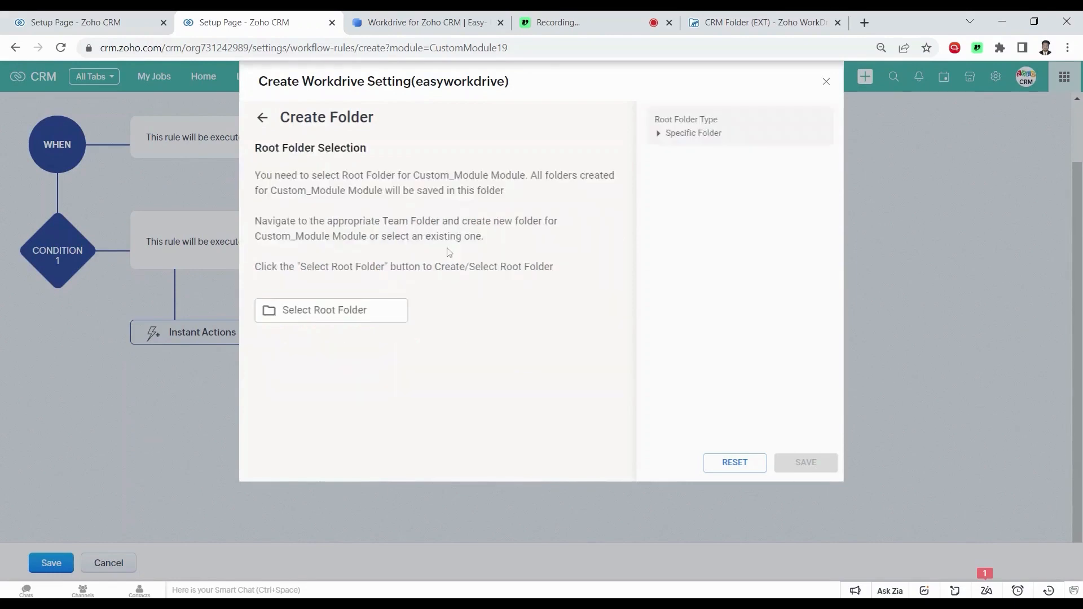
left_click(310, 316)
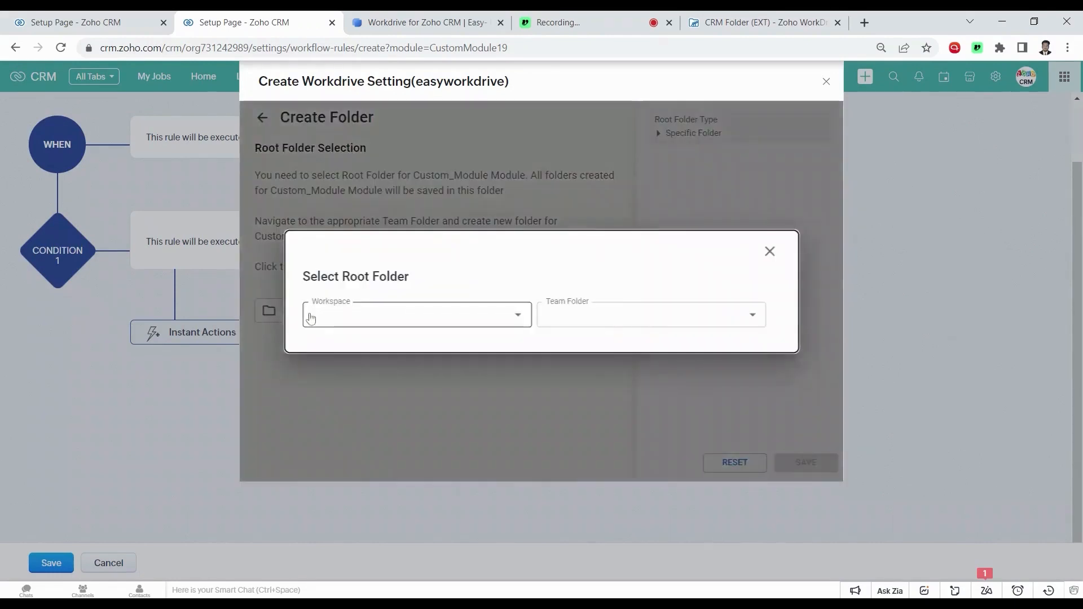
left_click(311, 318)
left_click(355, 340)
left_click(550, 318)
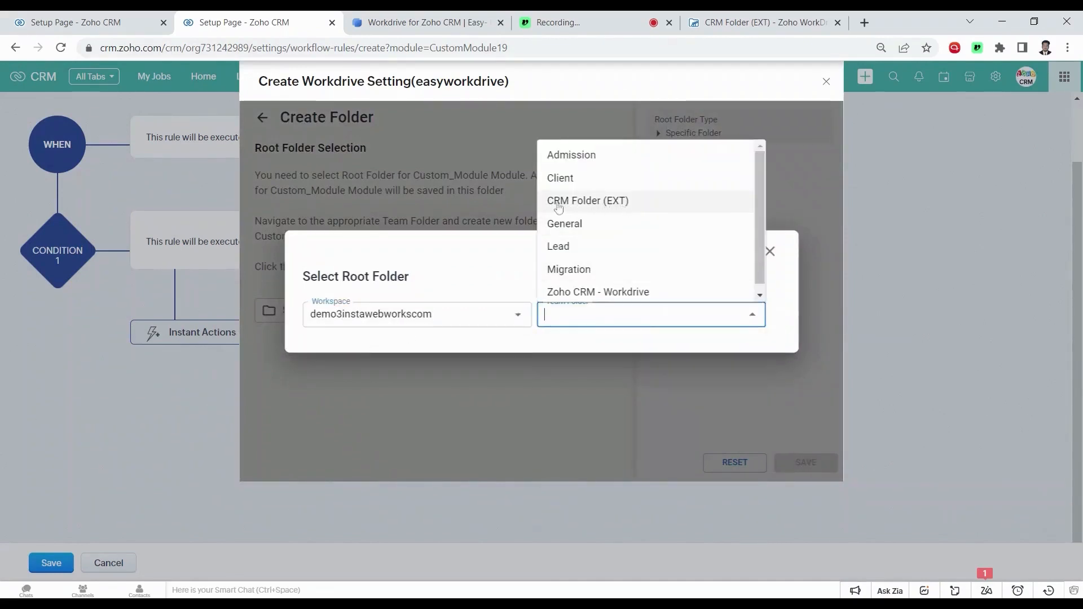
left_click(609, 204)
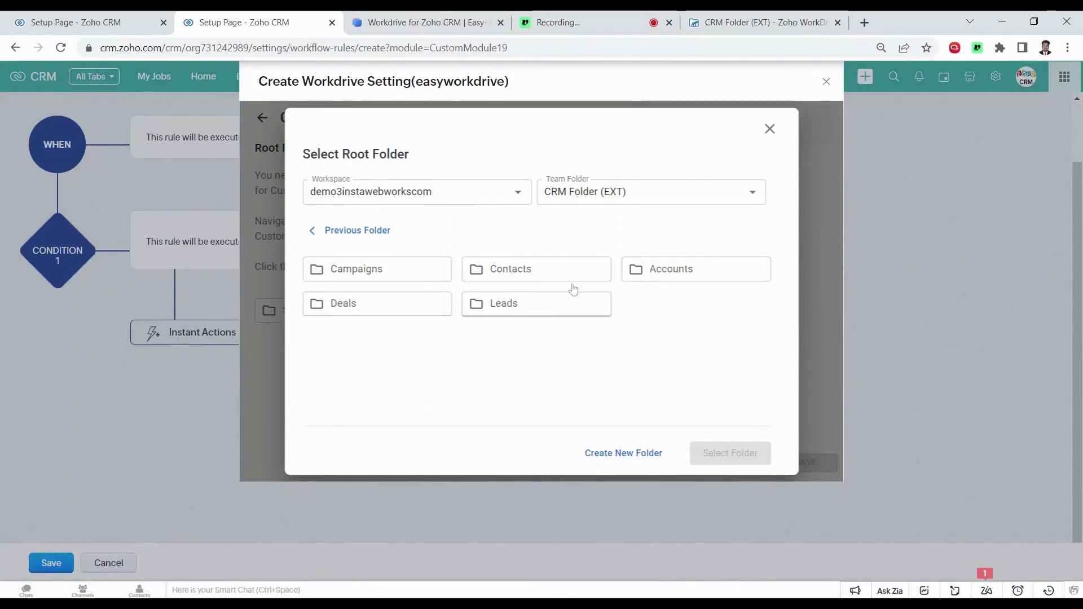
Create a 'Custom Module' folder there and select it as the root folder
left_click(620, 453)
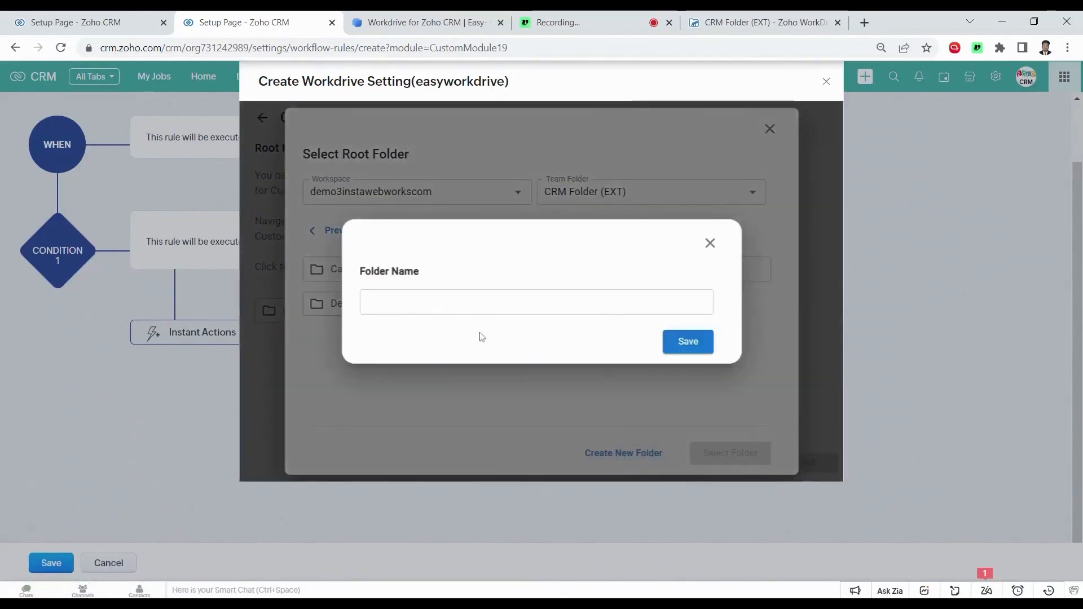
left_click(455, 305)
type("Cust")
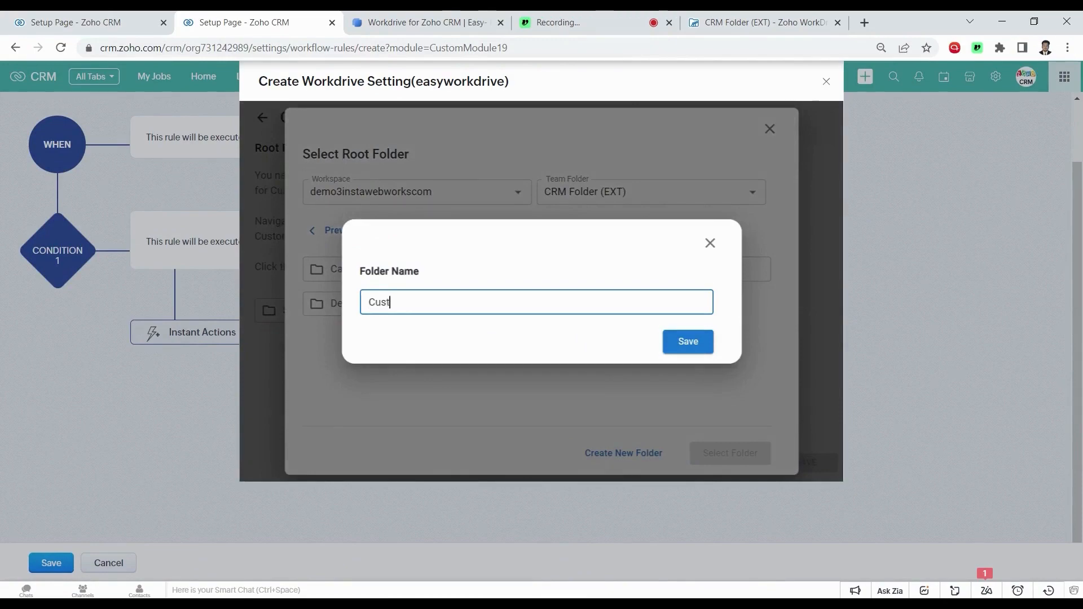
type("om Module")
left_click(685, 341)
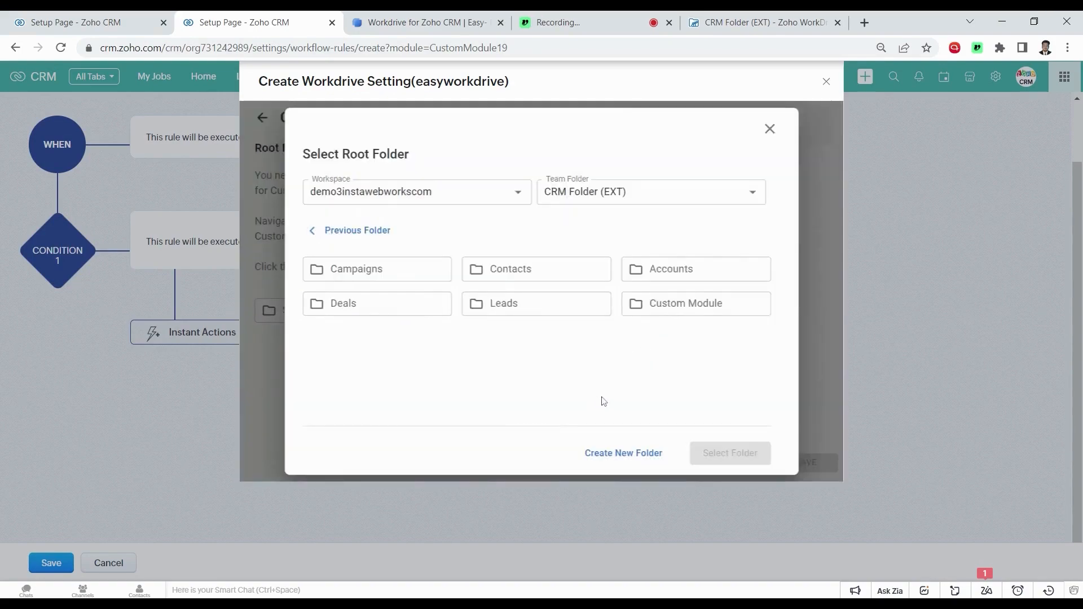
left_click(664, 309)
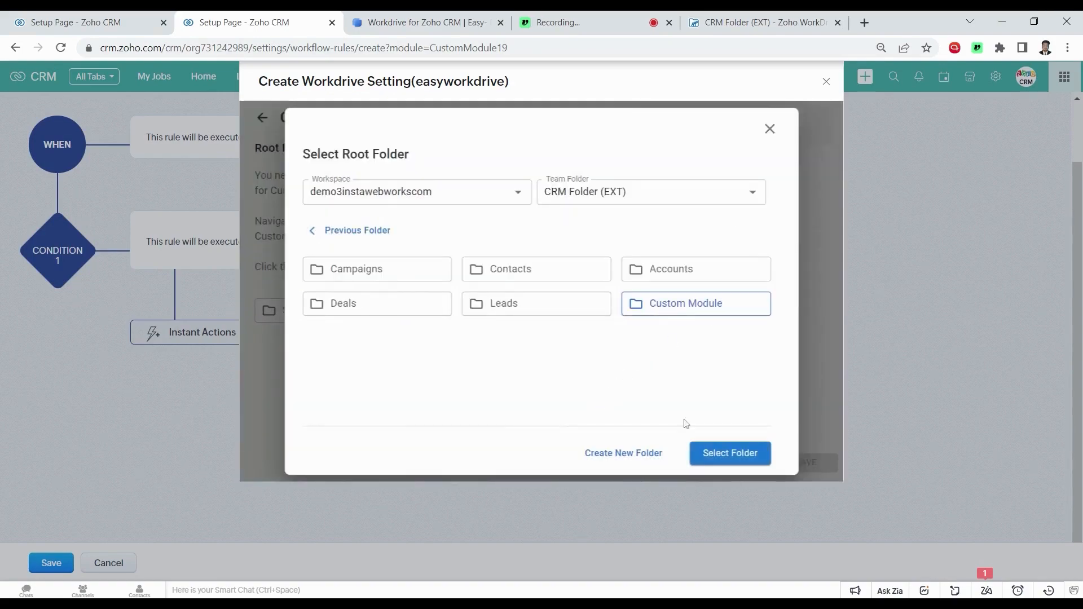
left_click(712, 455)
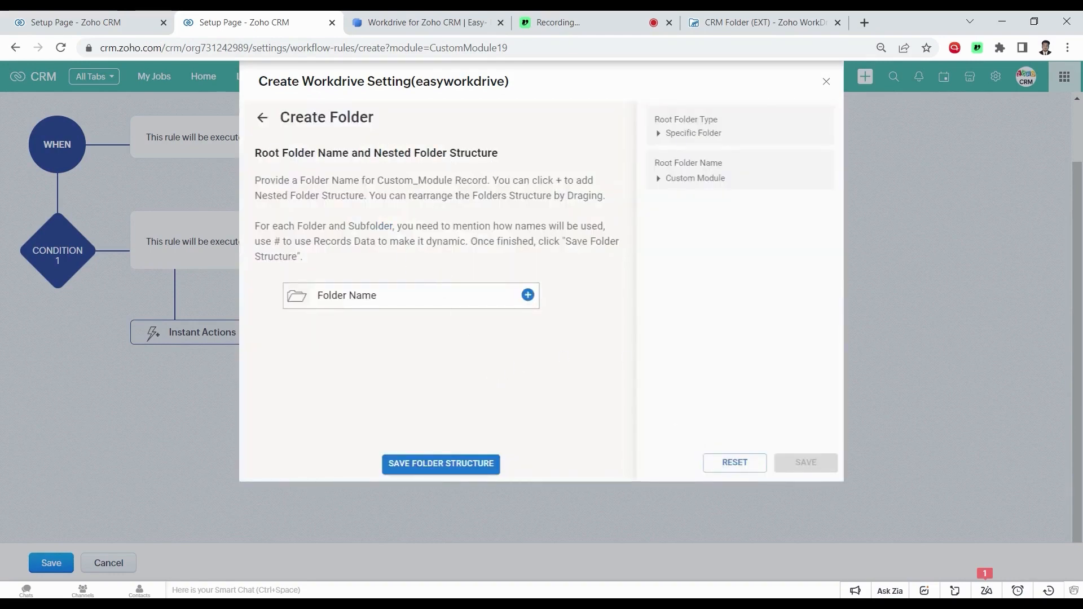
Replace the default folder name with the record's Name field, ${Name}
key("ctrl+a")
key("BackSpace")
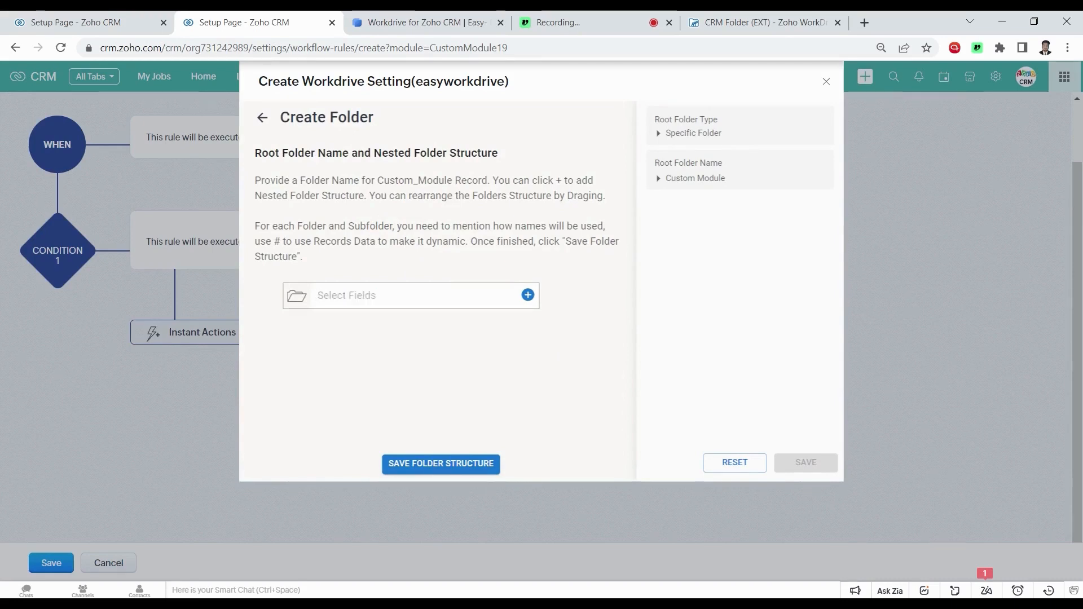
type("#")
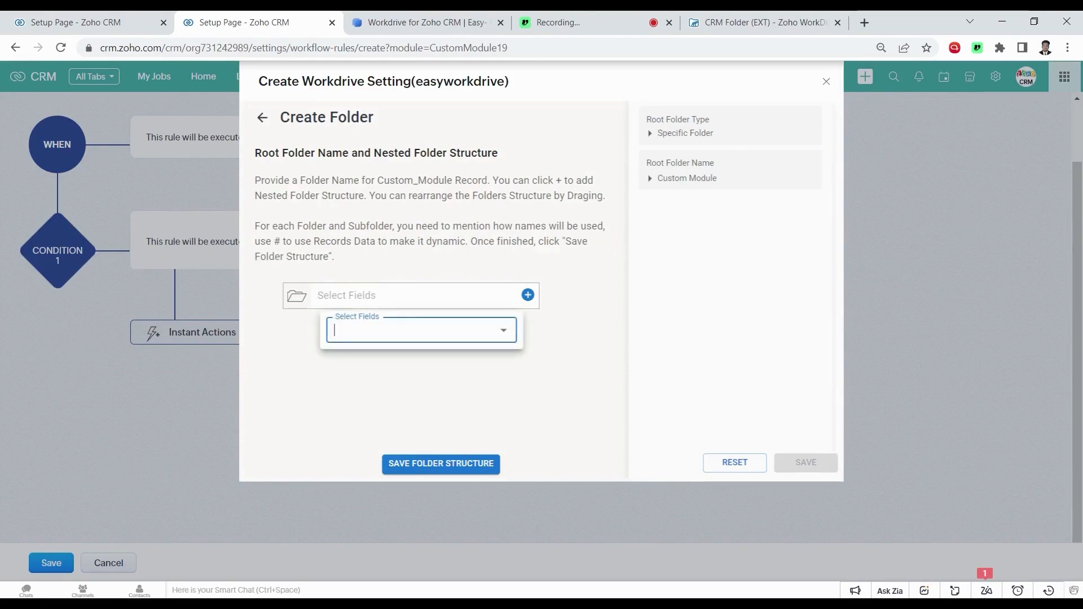
key("Down")
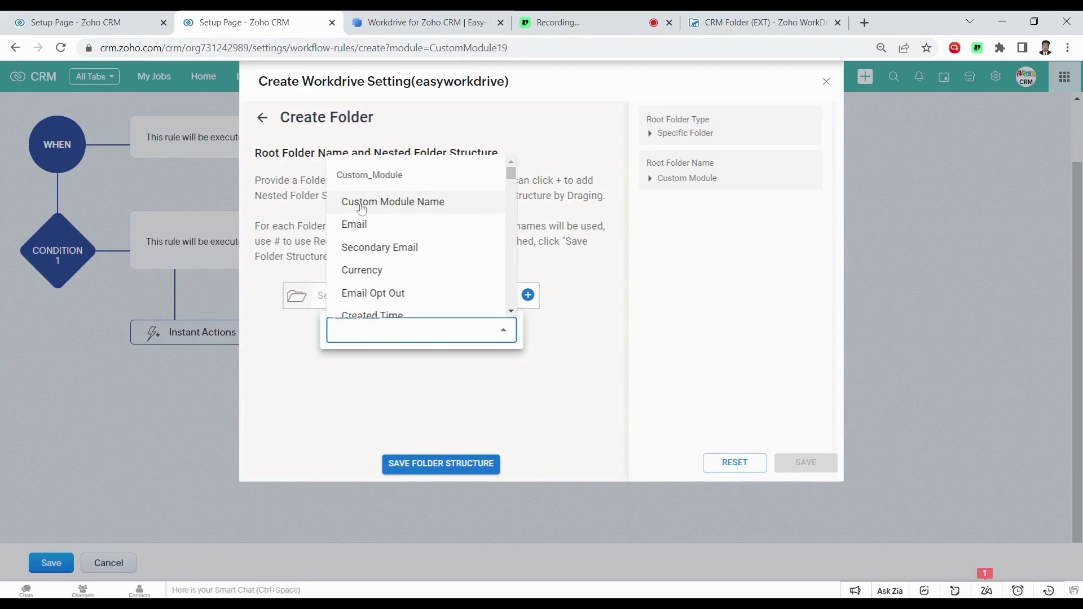
left_click(390, 210)
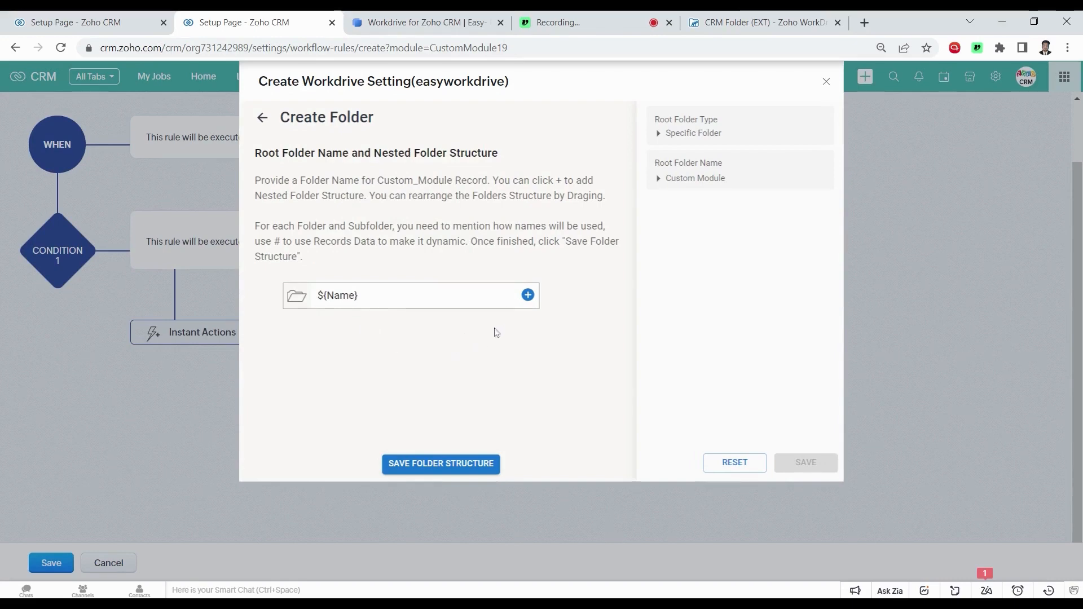
Add a nested ${Email} subfolder and save the folder structure
left_click(528, 295)
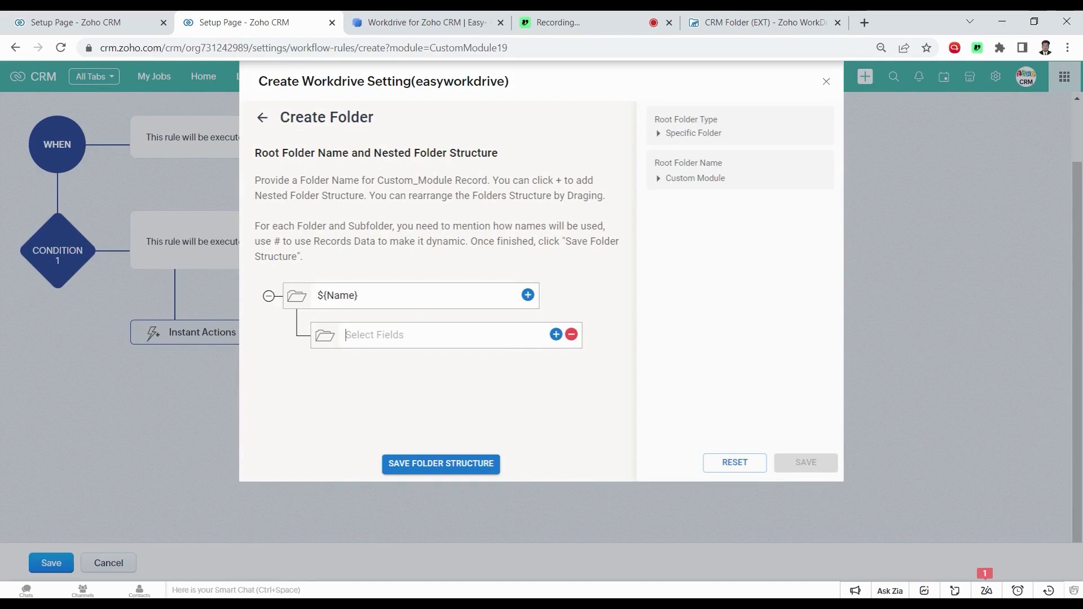
left_click(345, 335)
key("Down")
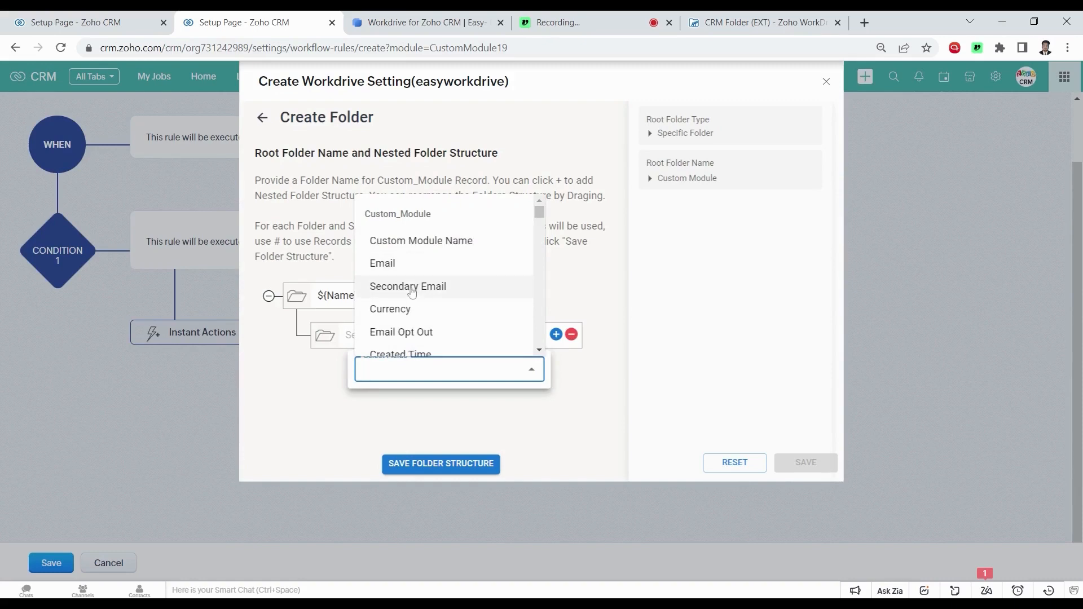
left_click(404, 265)
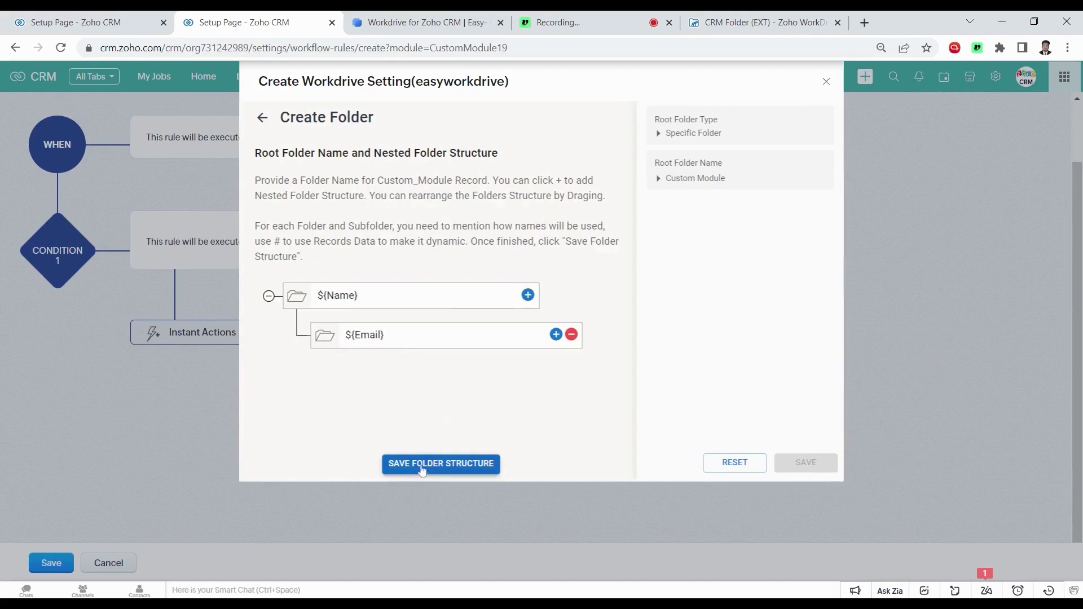
left_click(446, 465)
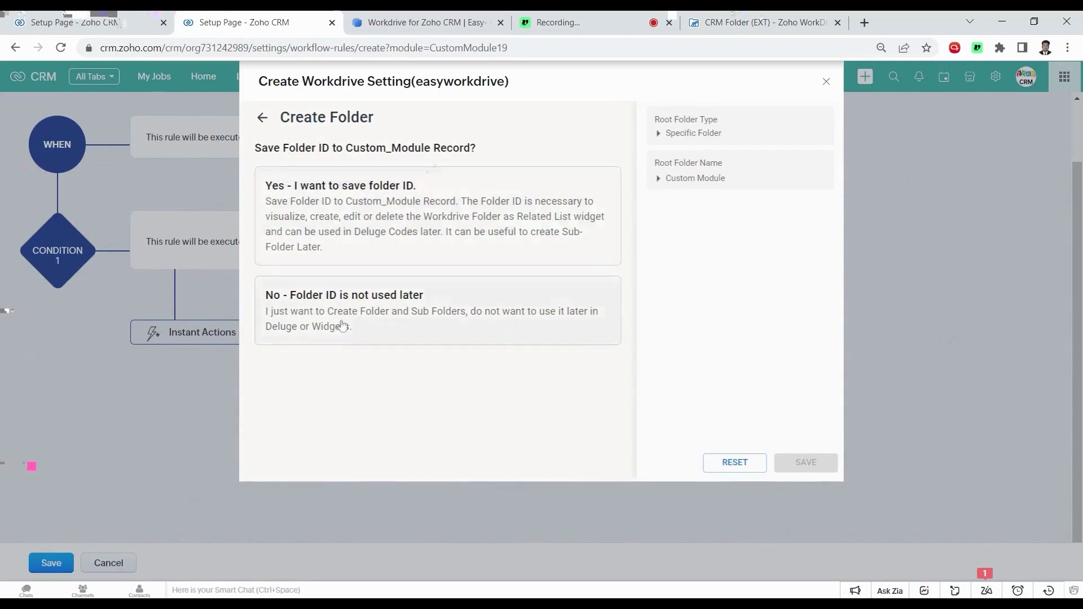
Save each folder's ID into the Workdrive Folder ID (EXT) field
left_click(345, 198)
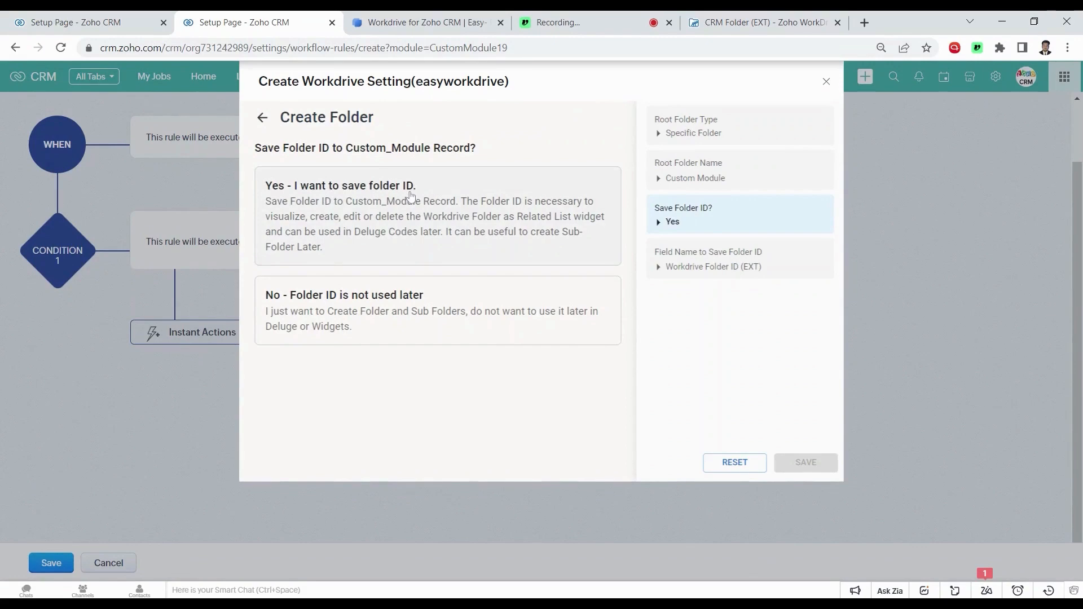
left_click(394, 197)
left_click(316, 305)
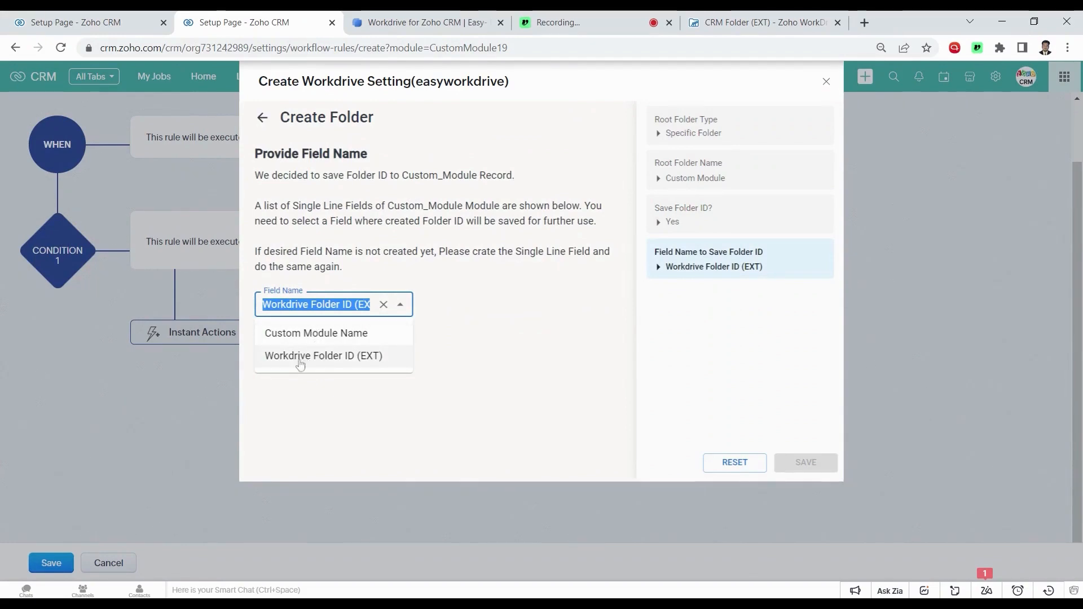
left_click(361, 361)
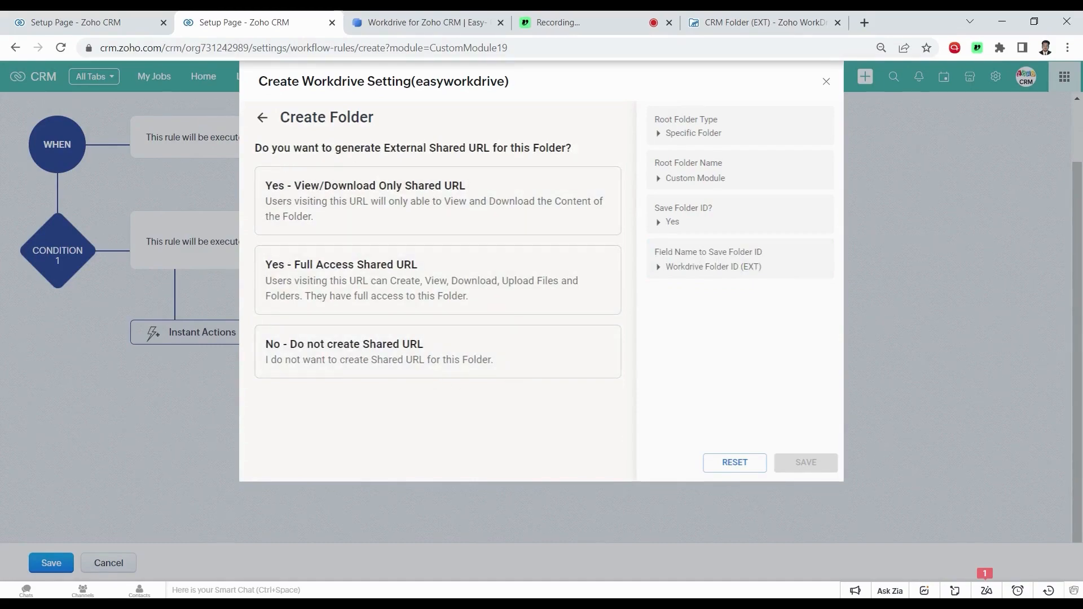
Store a view/download-only shared URL in the Share Link field and save the setting
left_click_drag(335, 148, 484, 148)
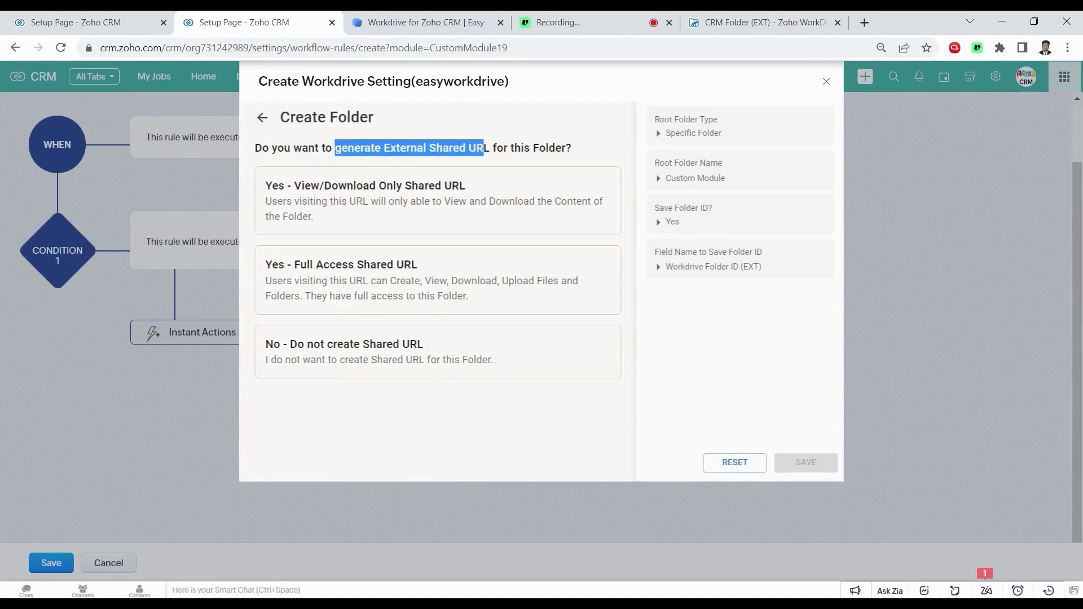
left_click(341, 405)
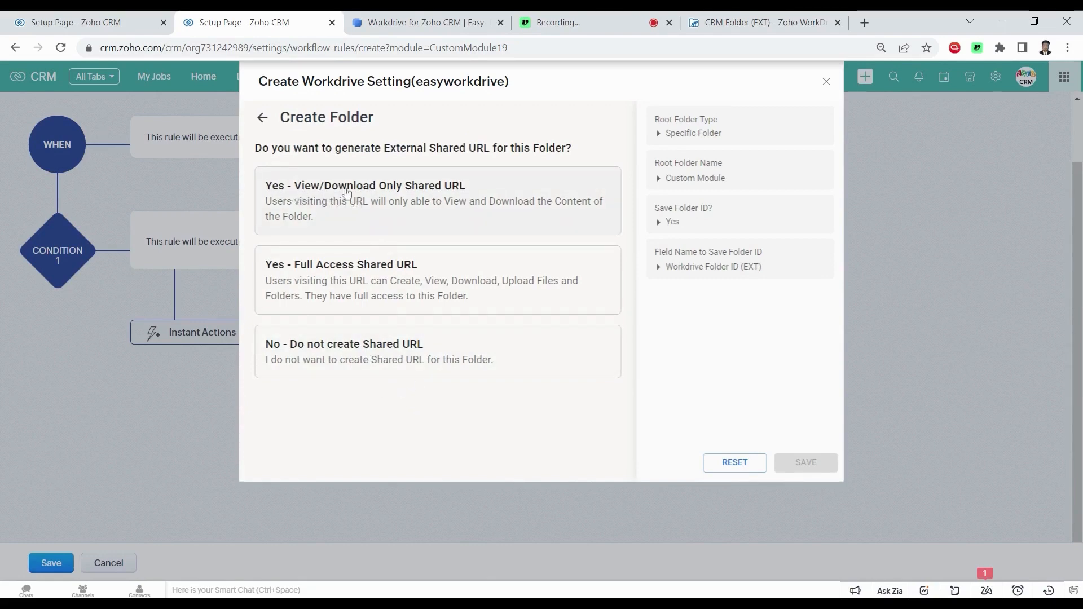
left_click(453, 193)
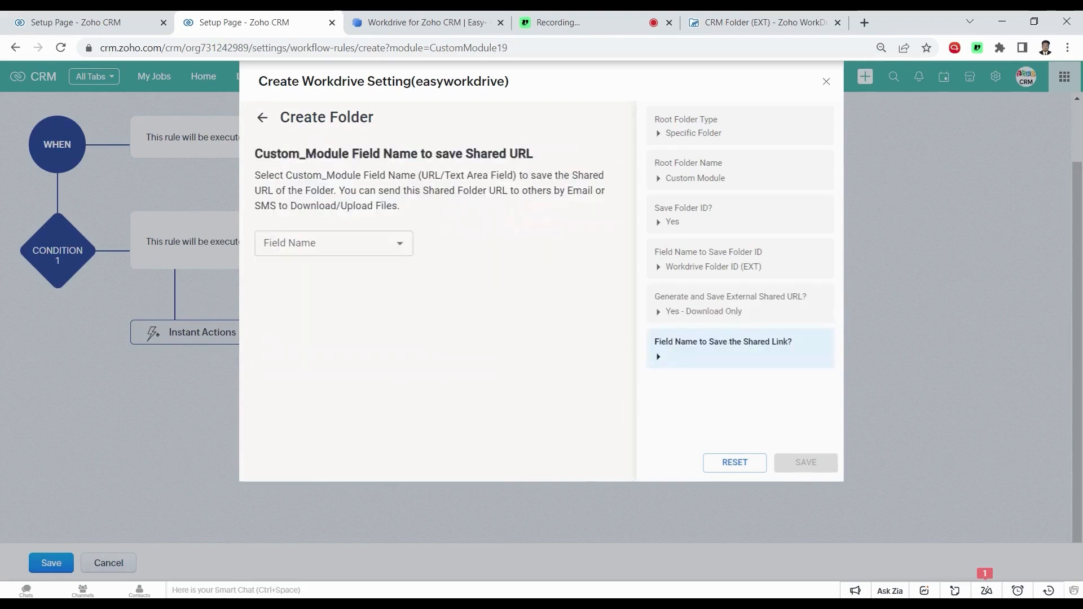
left_click(327, 243)
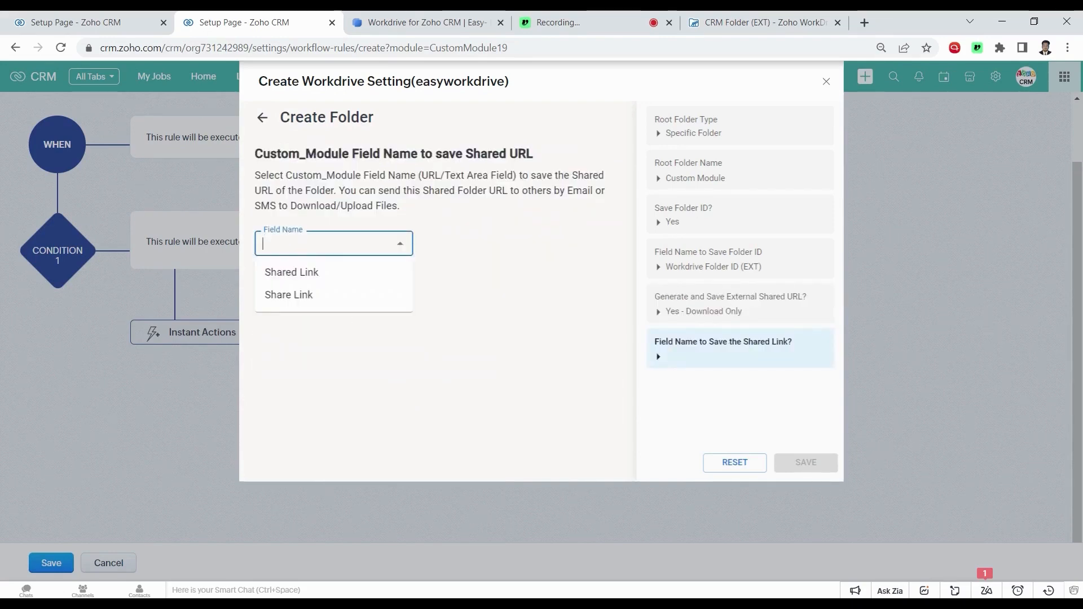
left_click(307, 296)
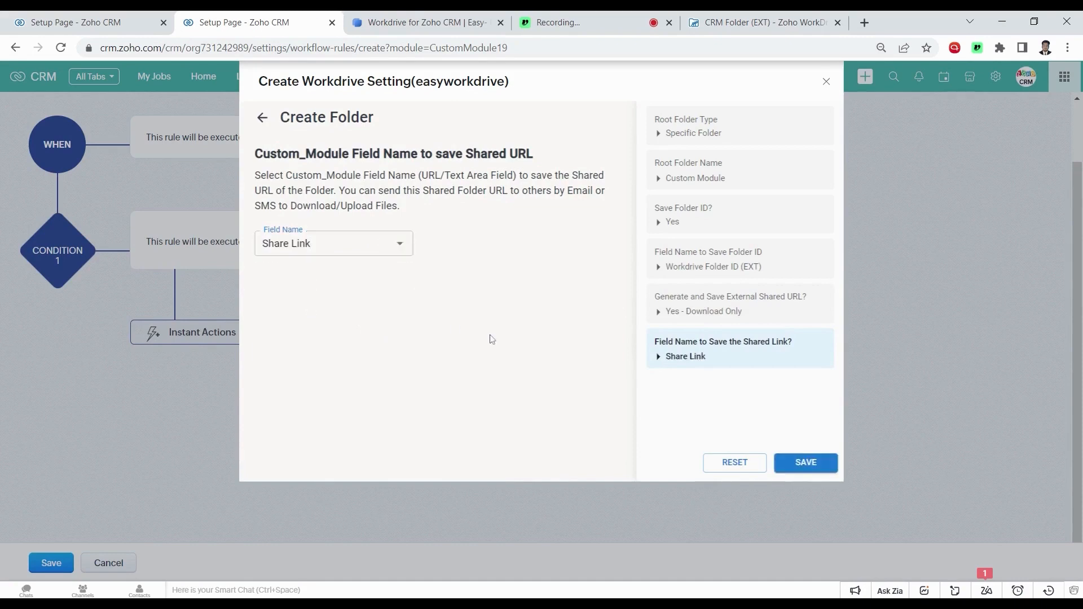
left_click(796, 463)
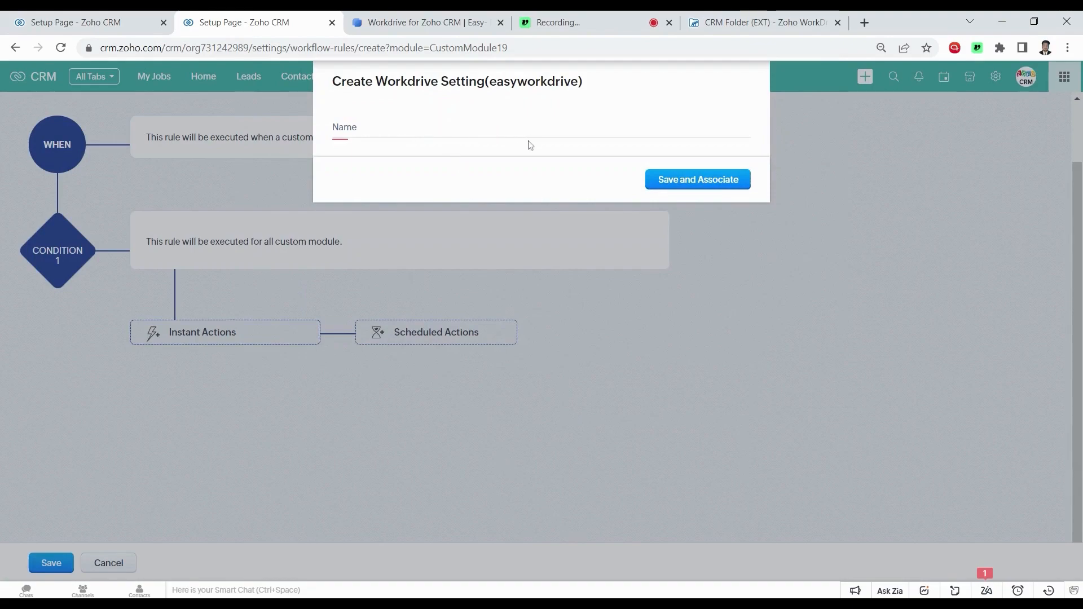
Name and attach the Create Custom Folder action, then save the Create Custom Module Folder rule
type("Create Custom Folder")
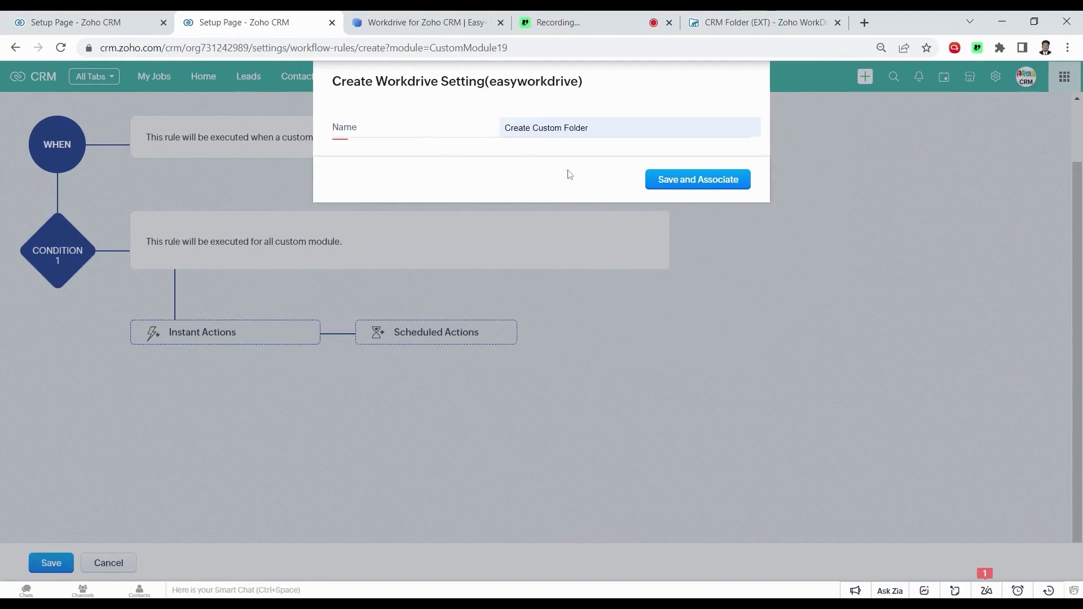
left_click(706, 181)
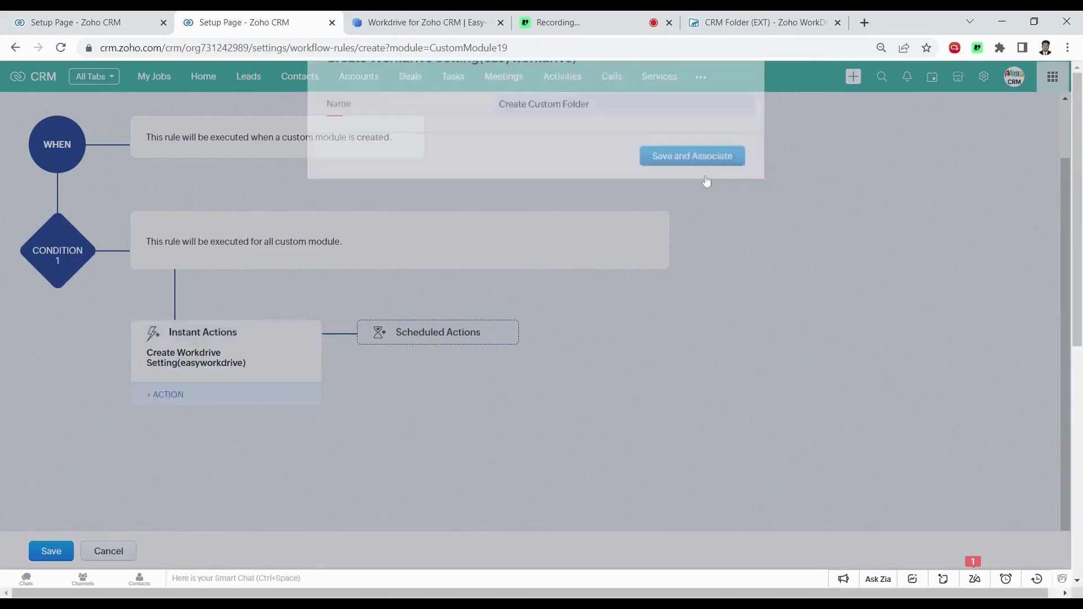
left_click(59, 553)
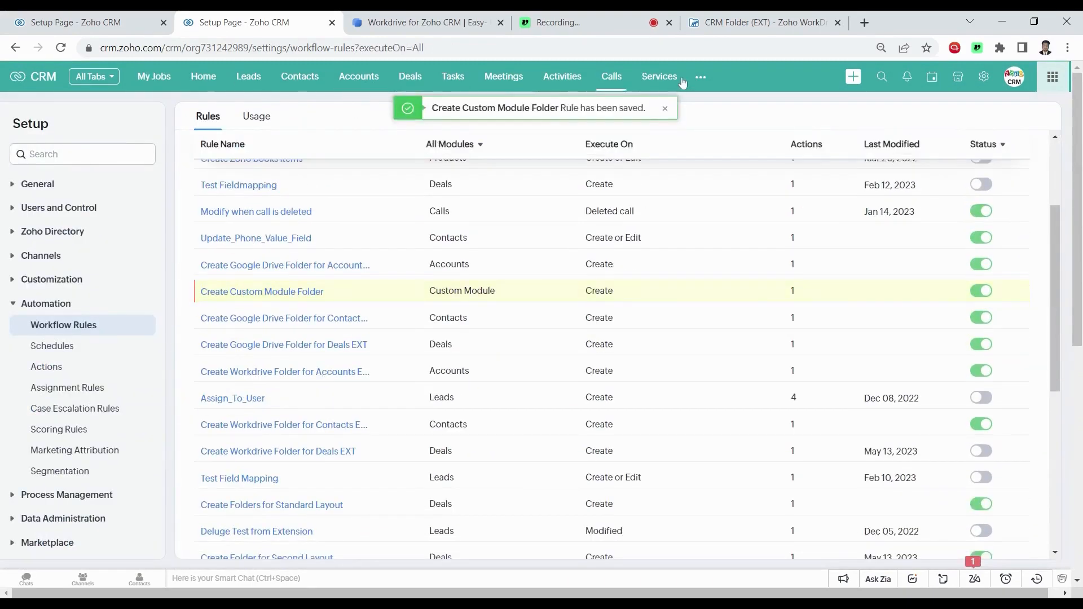
left_click(700, 79)
Find 'cust' among the modules and start a new Custom Module record
type("cust")
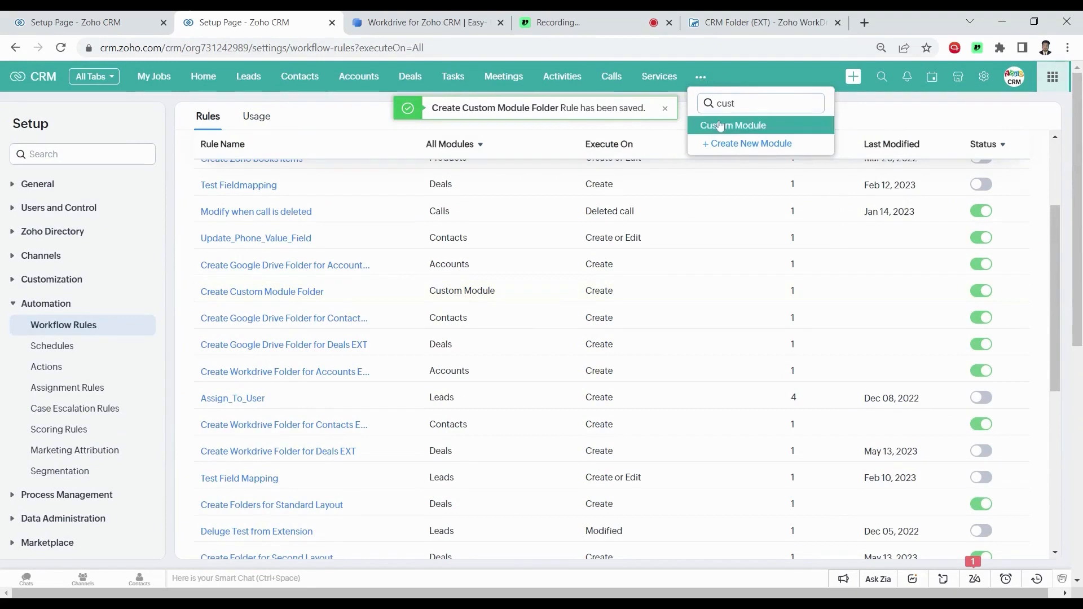
left_click(720, 125)
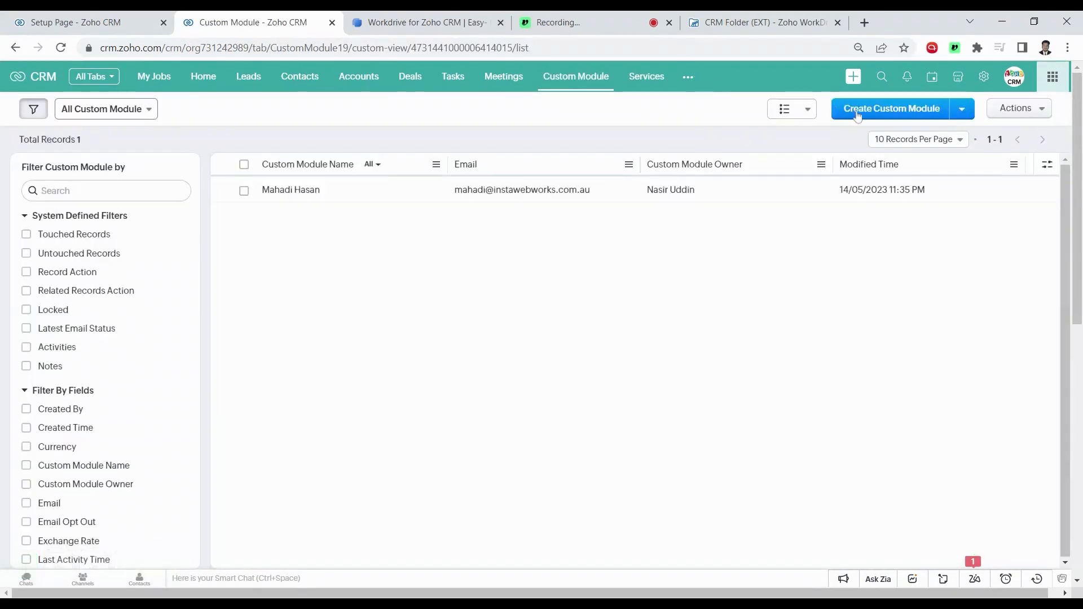
left_click(857, 111)
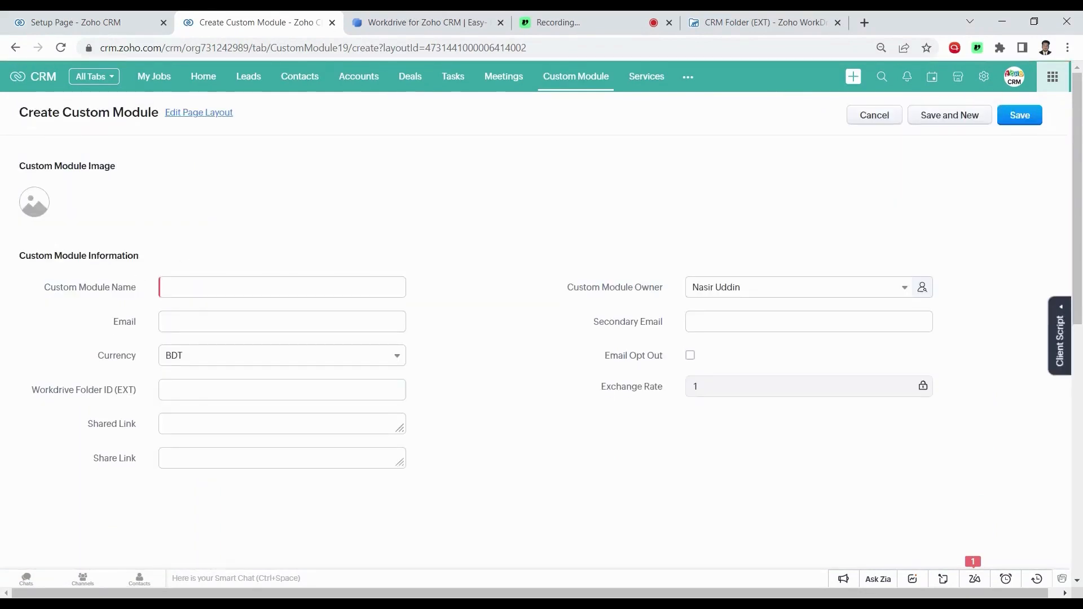
Enter the name Instawebworks and the admin e-mail address, then save the record
left_click(227, 287)
left_click(227, 309)
left_click(314, 218)
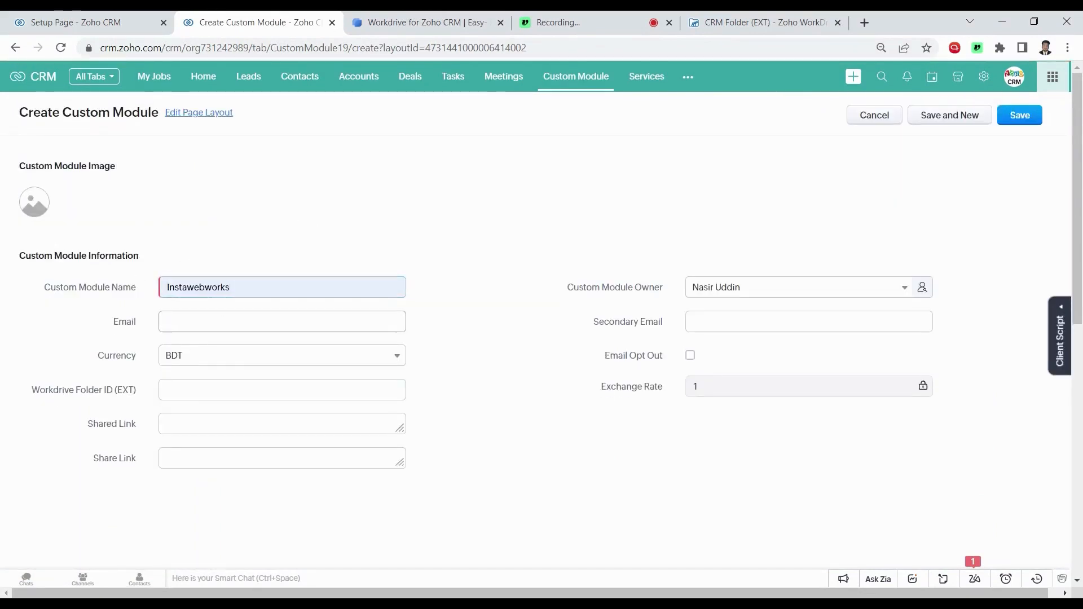
left_click(282, 321)
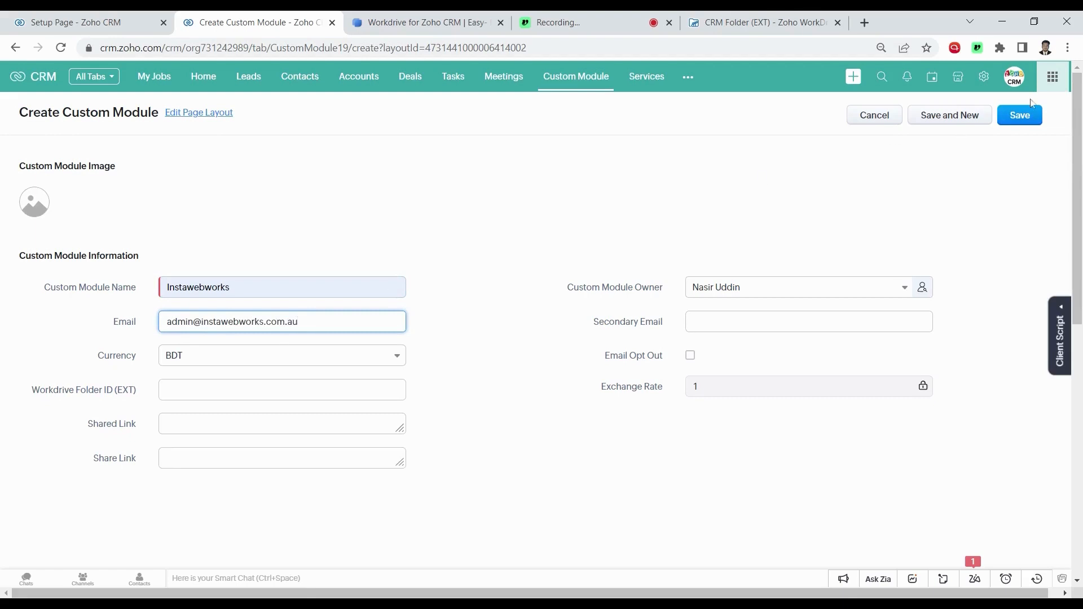
left_click(1021, 113)
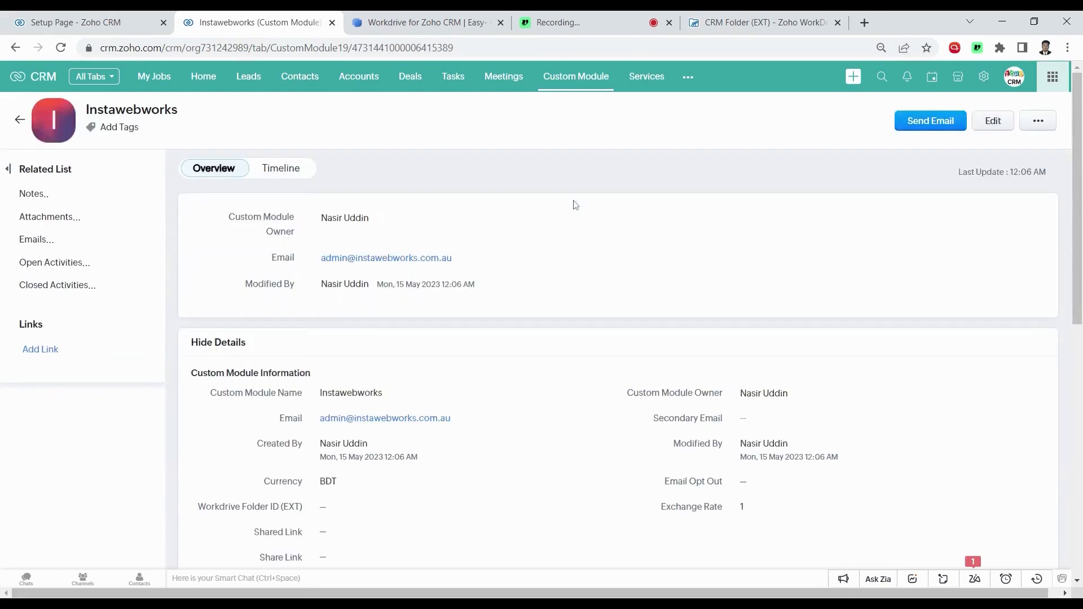
scroll(503, 241, "down", 1)
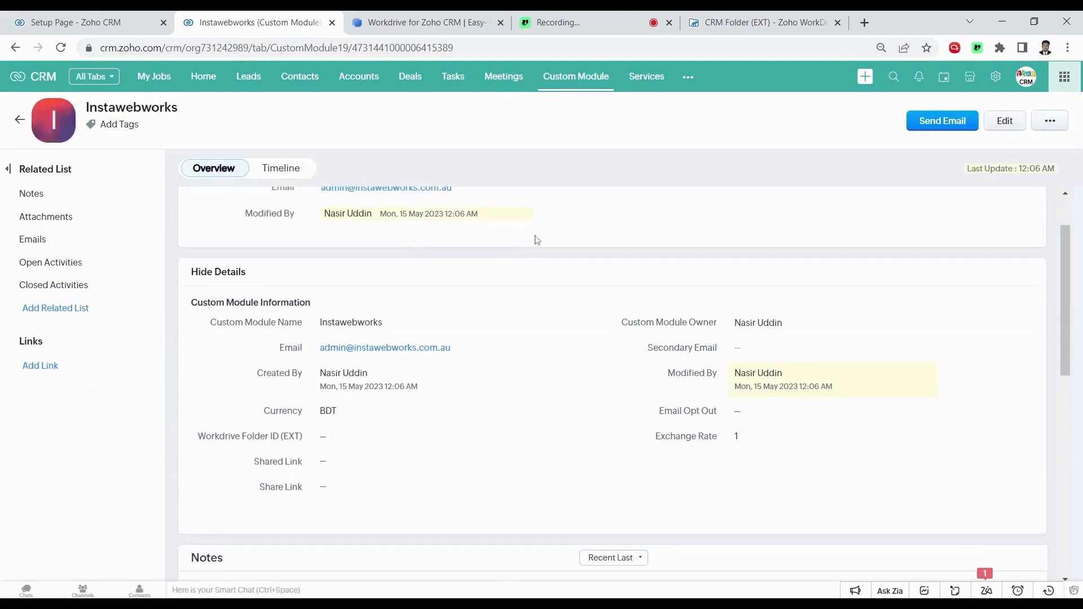
scroll(536, 236, "up", 1)
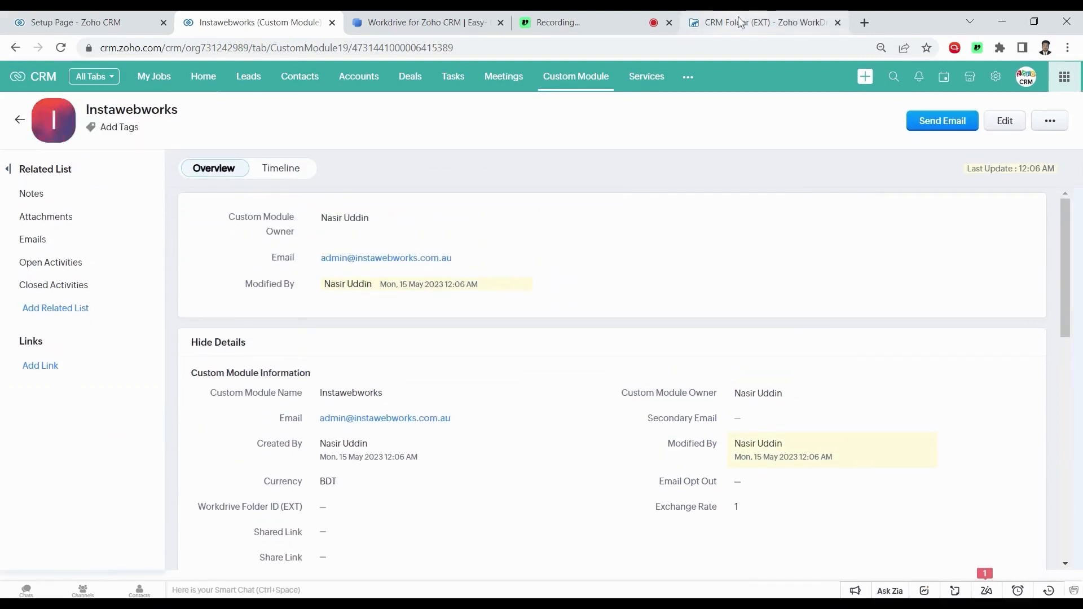
In WorkDrive, open Custom Module, then the Instawebworks folder to view its e-mail-named subfolder
left_click(740, 22)
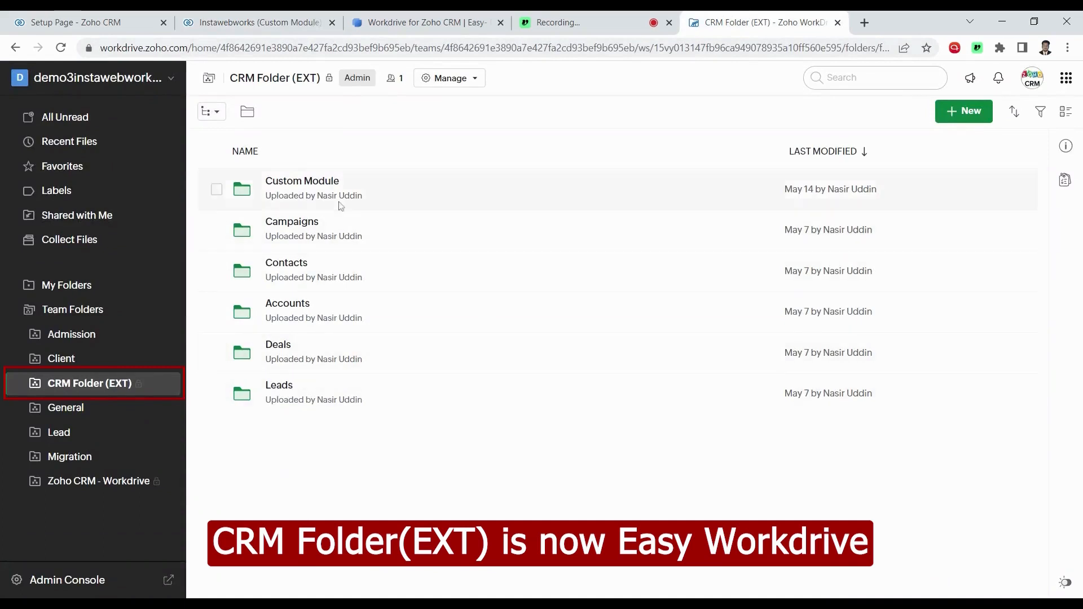
left_click(302, 182)
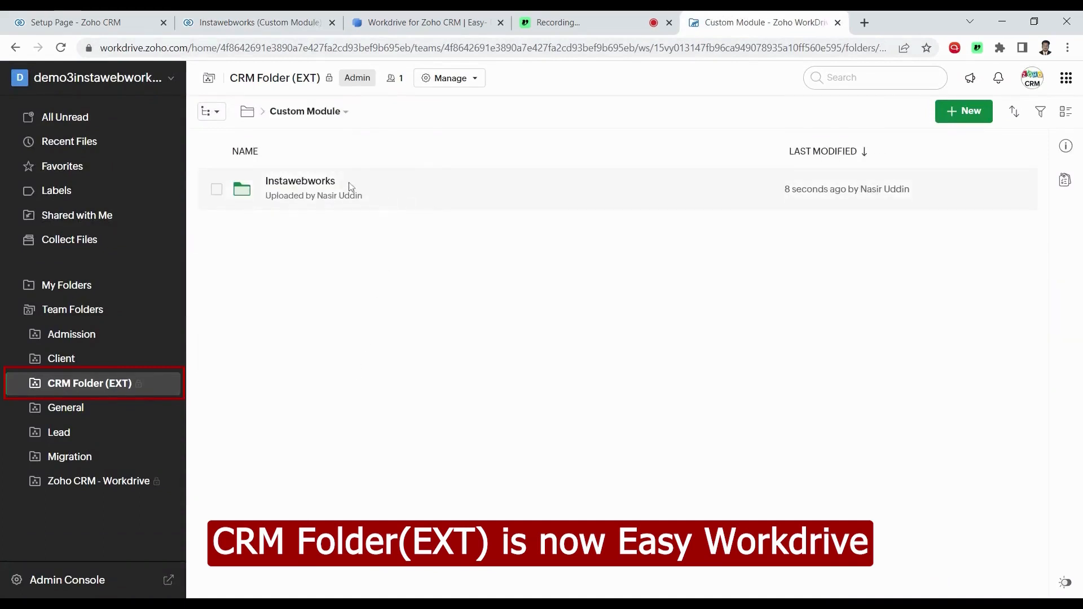
left_click(292, 182)
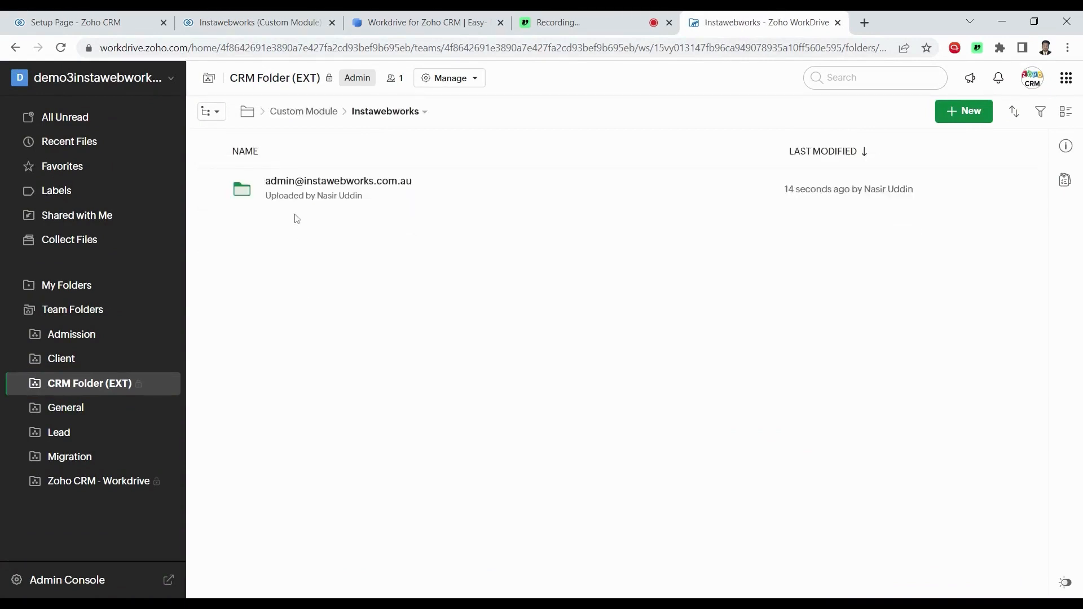
left_click_drag(391, 182, 305, 184)
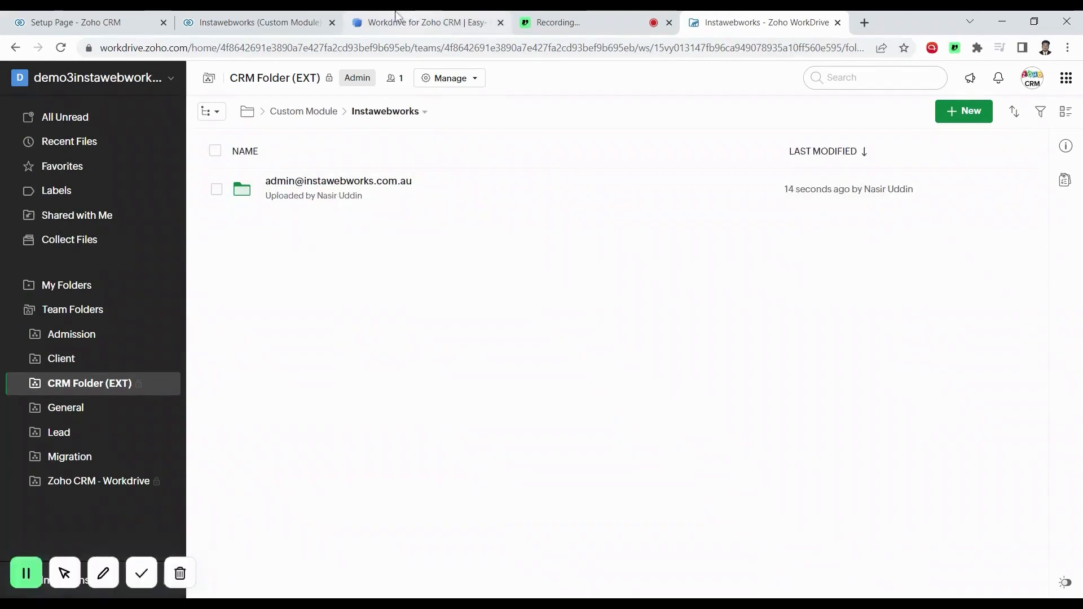
left_click(397, 16)
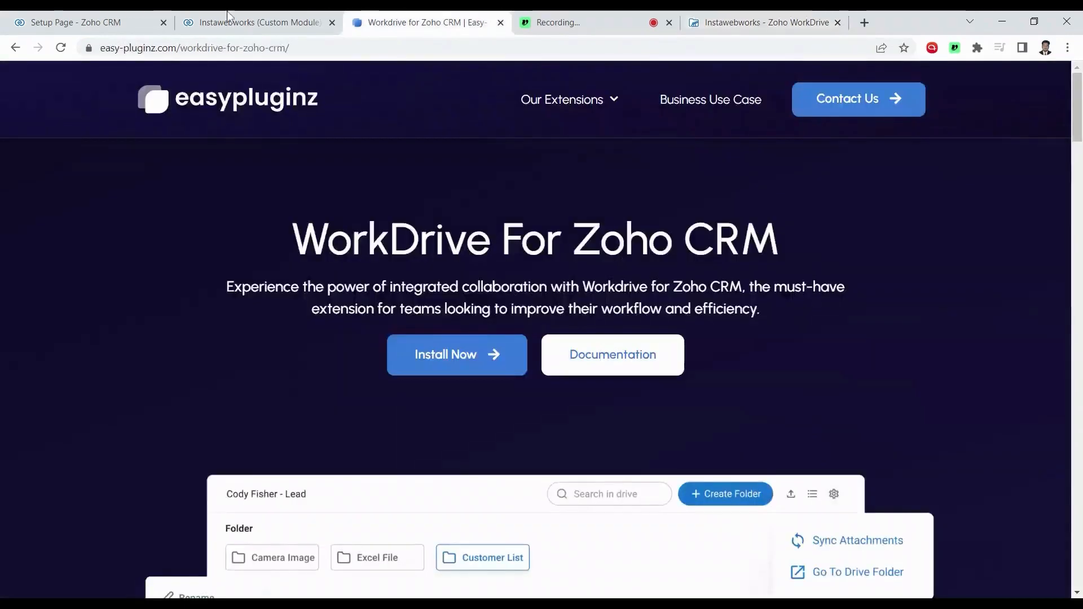
Return to the Instawebworks record tab in Zoho CRM
left_click(260, 22)
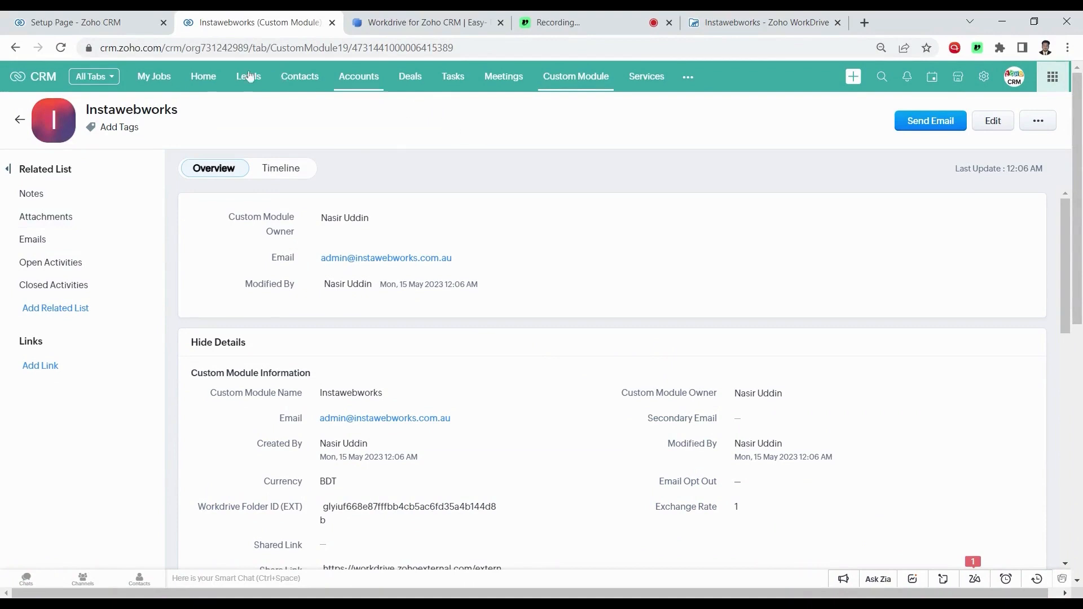
Install the Workdrive by Easy Pluginz widget as a related list named 'Easy workdrive'
left_click(72, 314)
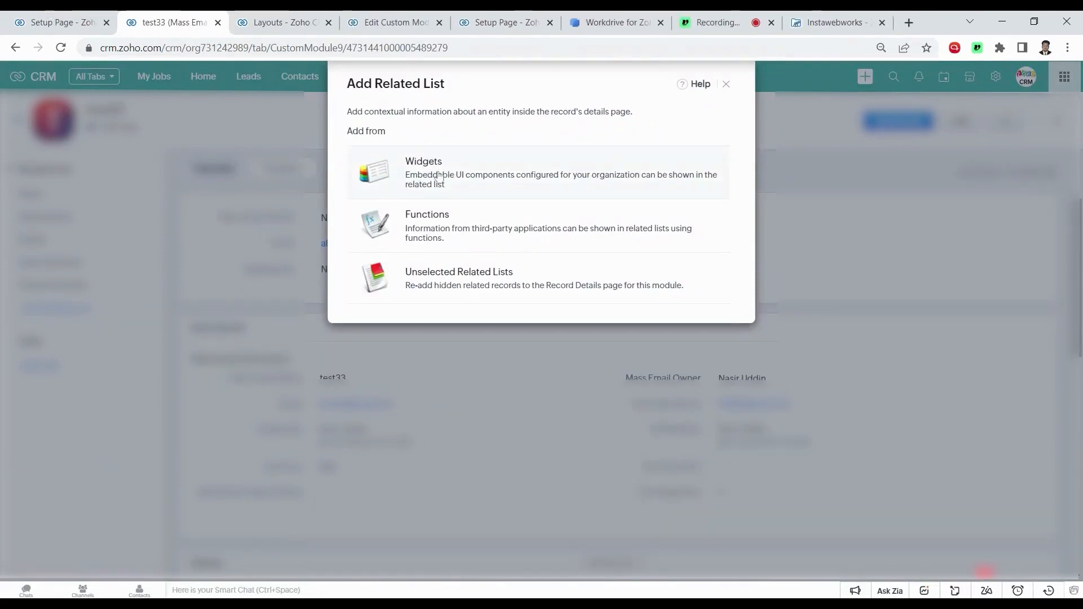
left_click(439, 176)
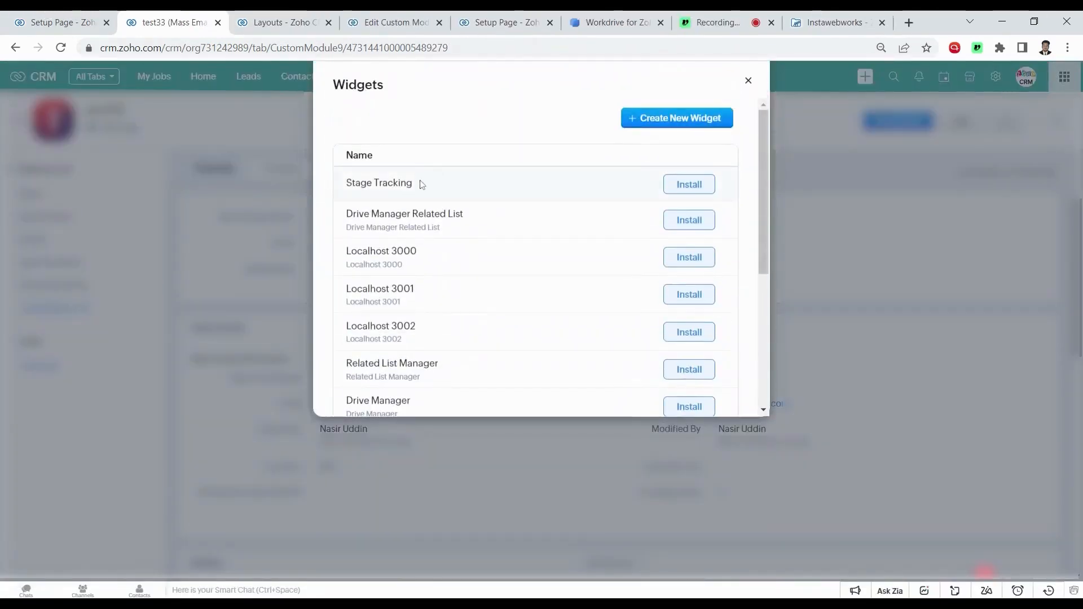
scroll(422, 184, "down", 5)
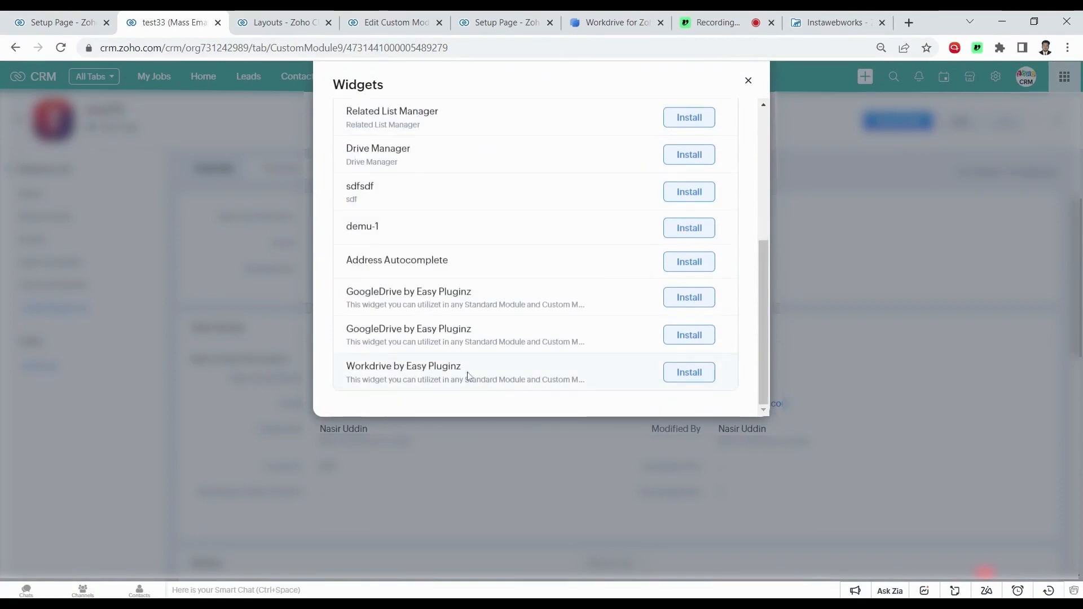
left_click(698, 377)
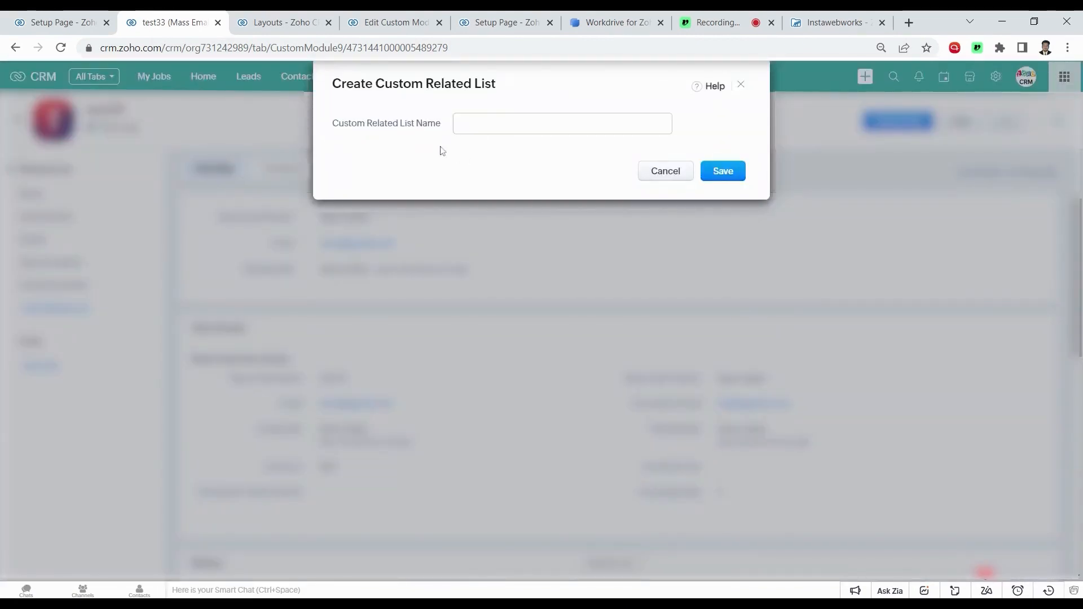
left_click(514, 124)
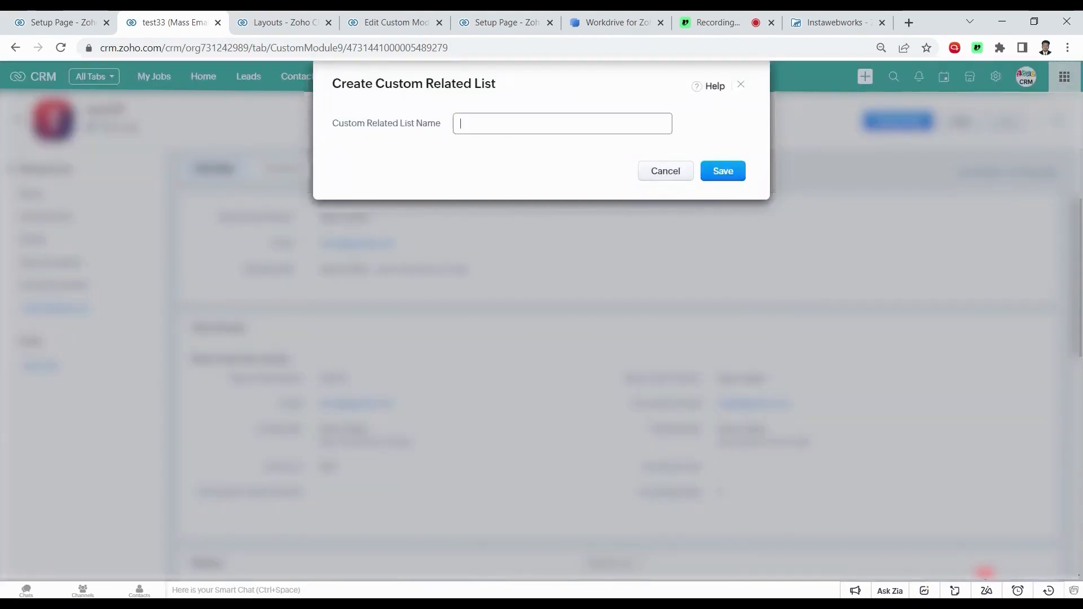
left_click(530, 147)
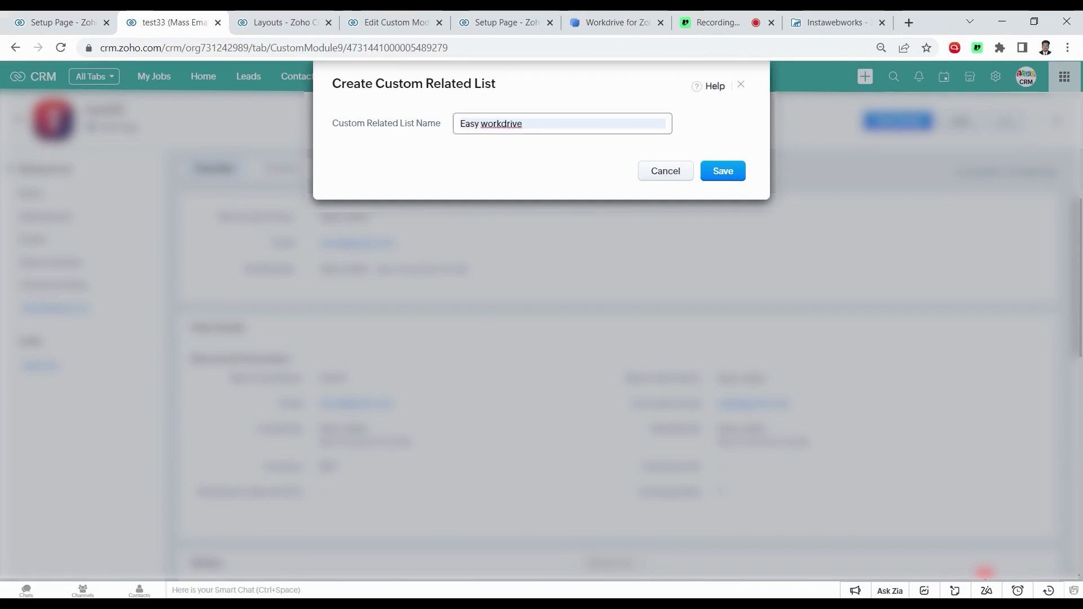
Save the Easy workdrive list and set Workdrive Folder ID (EXT) as its root folder field
left_click(721, 172)
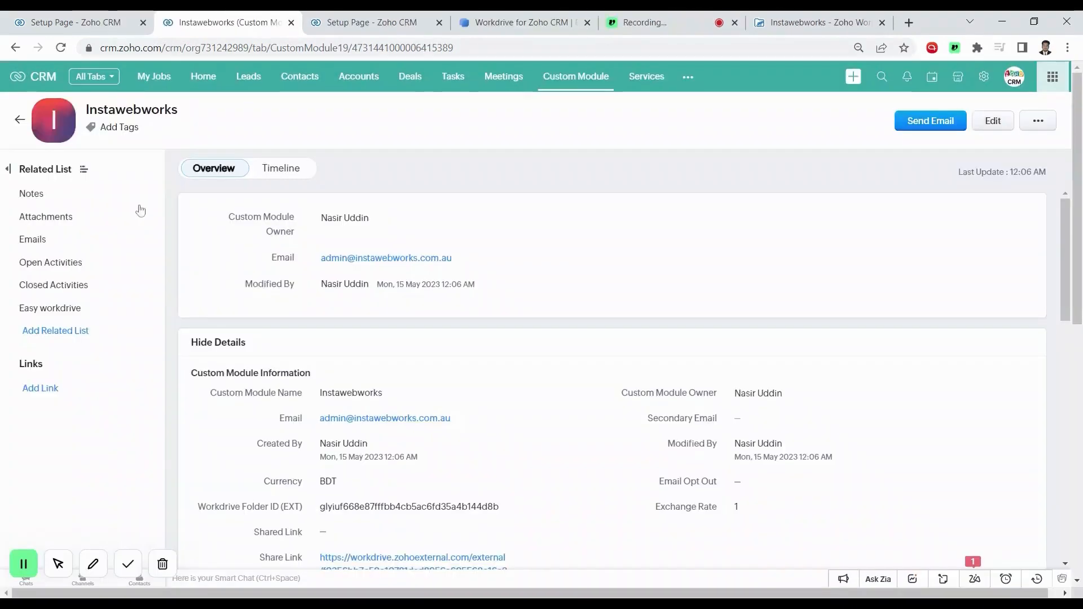
left_click(61, 313)
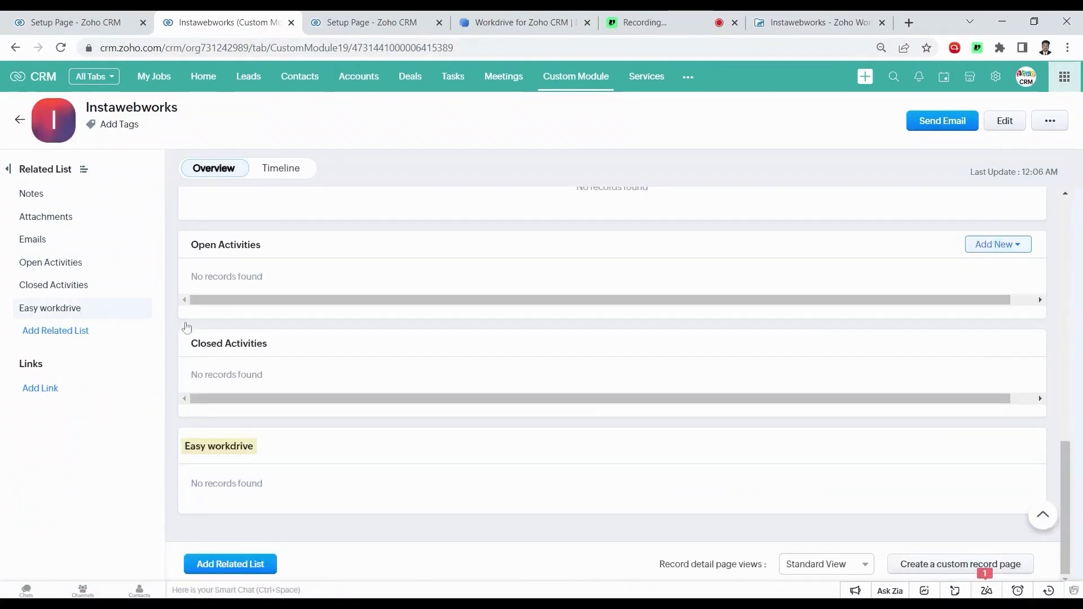
scroll(301, 379, "down", 5)
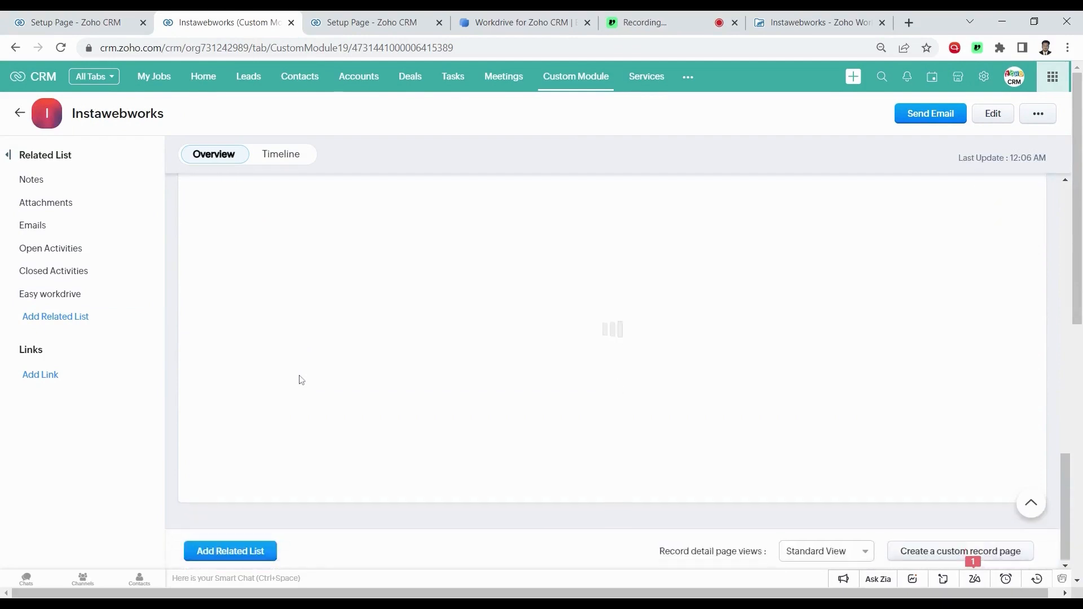
scroll(300, 379, "up", 1)
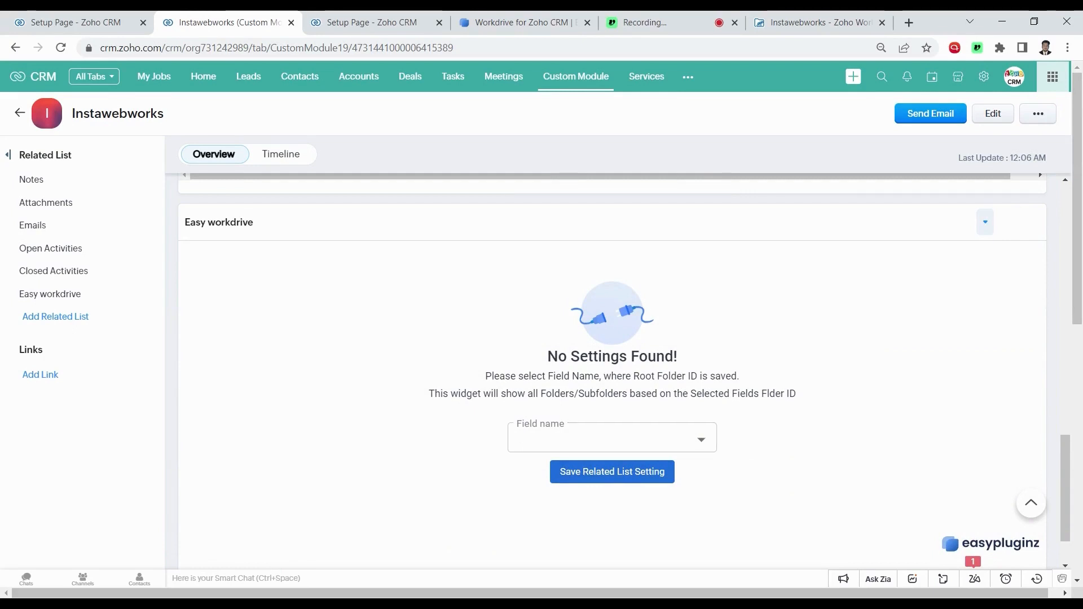
left_click_drag(804, 395, 754, 395)
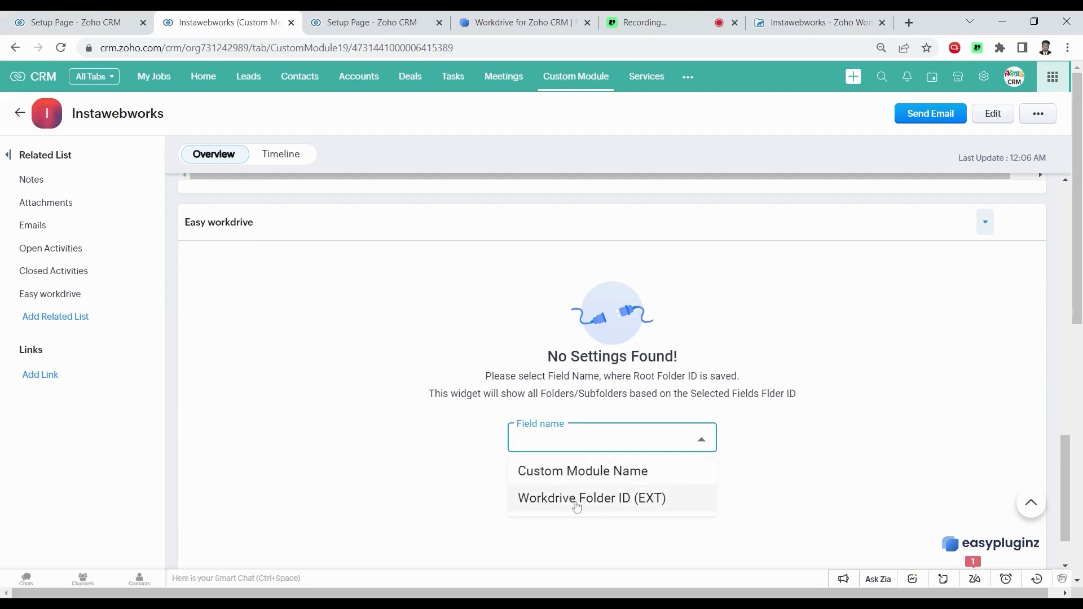
left_click(576, 499)
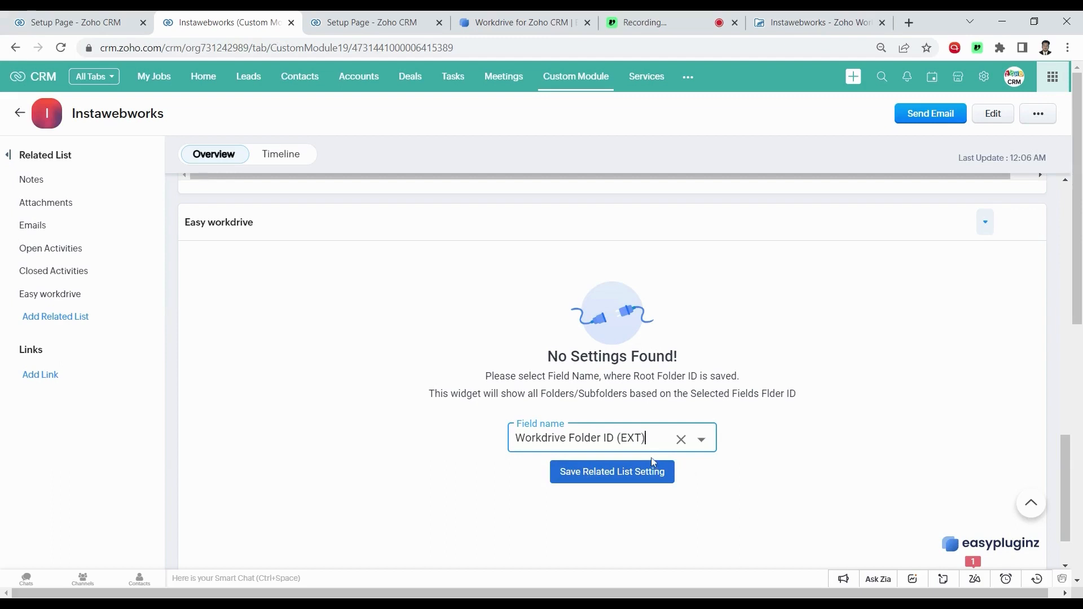
left_click(613, 471)
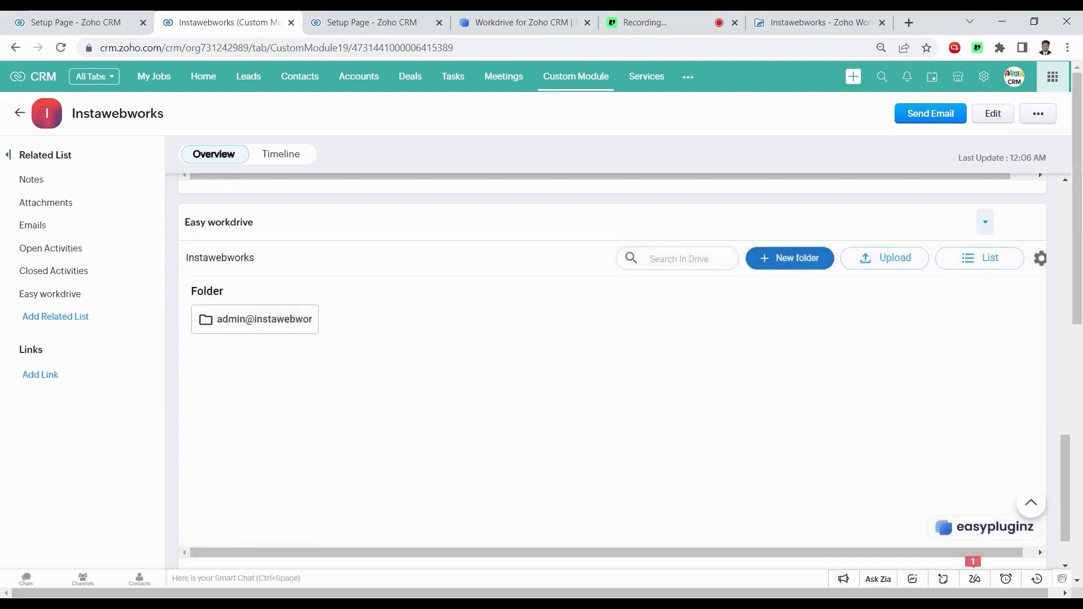
Upload maxresdefault.webp to the Easy workdrive folder, then switch to Grid view and back to List
scroll(614, 469, "down", 2)
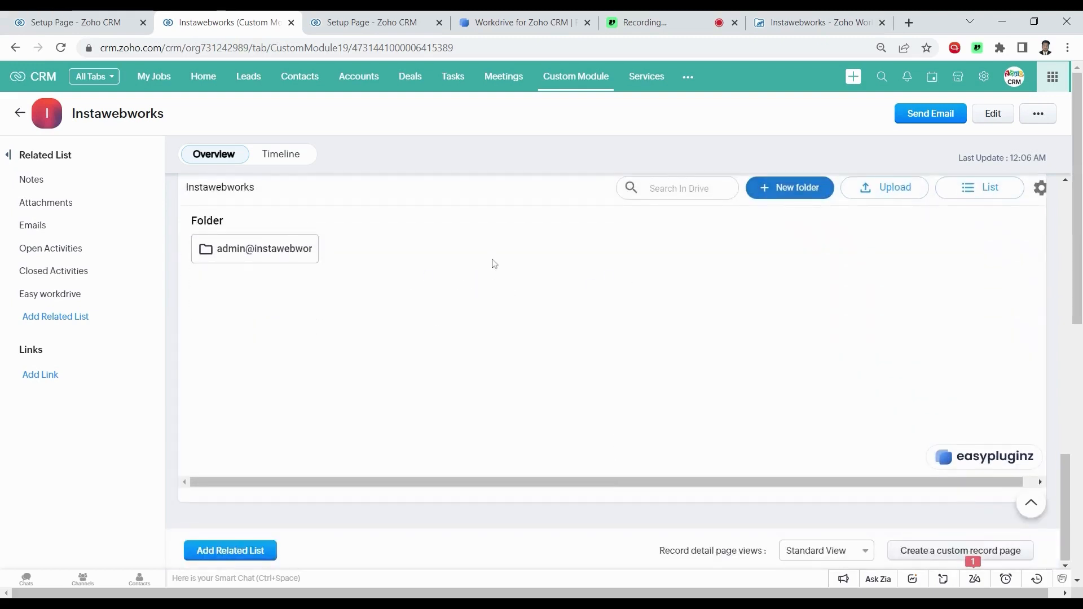
scroll(442, 281, "up", 1)
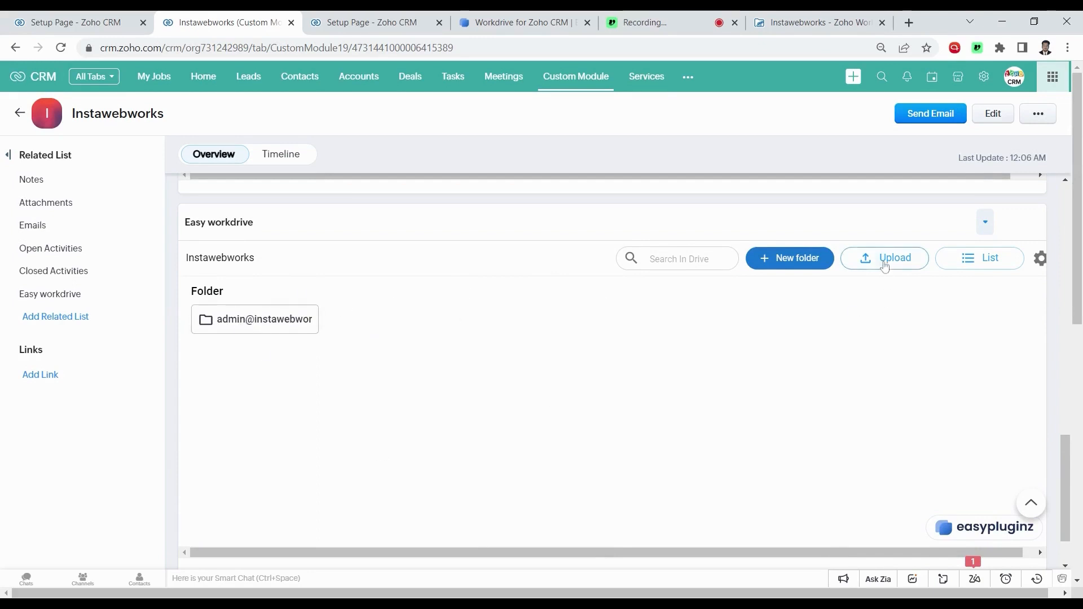
left_click(884, 266)
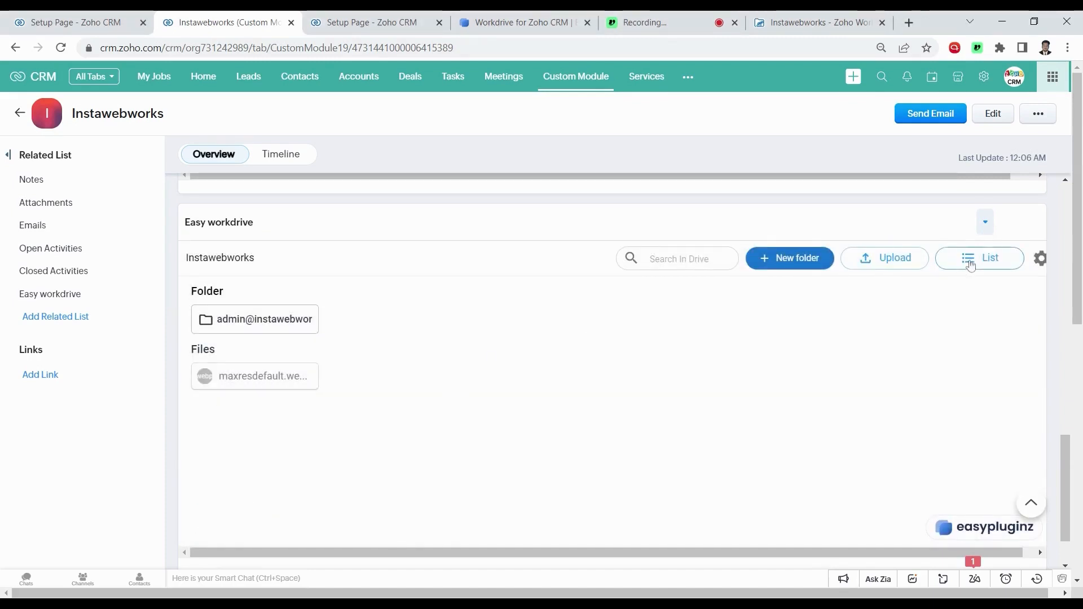
left_click(969, 264)
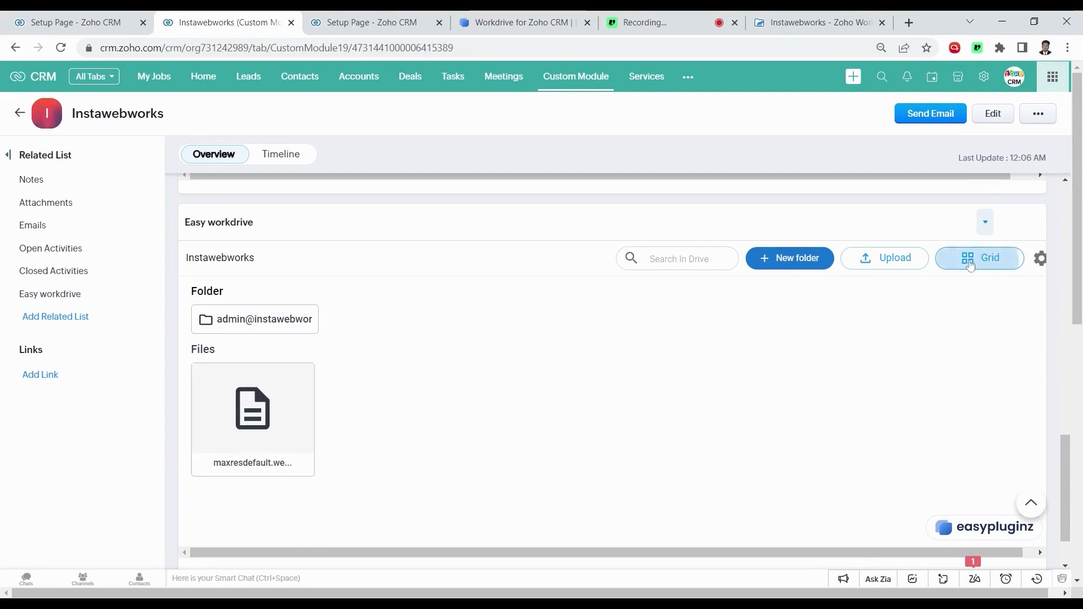
left_click(975, 261)
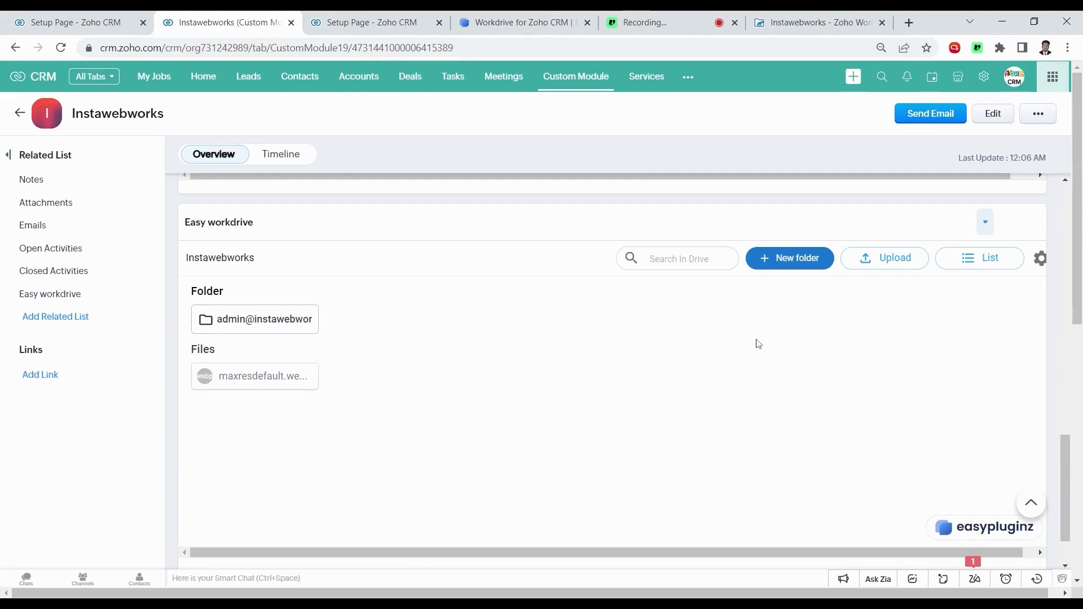